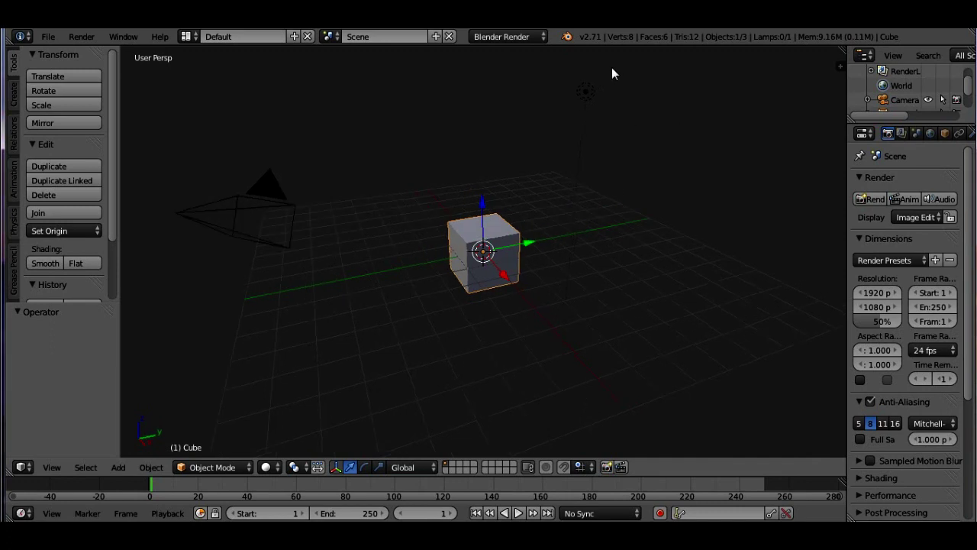
Step: Switch the render engine to Cycles and raise the cube 1.185 units along Z
click(520, 36)
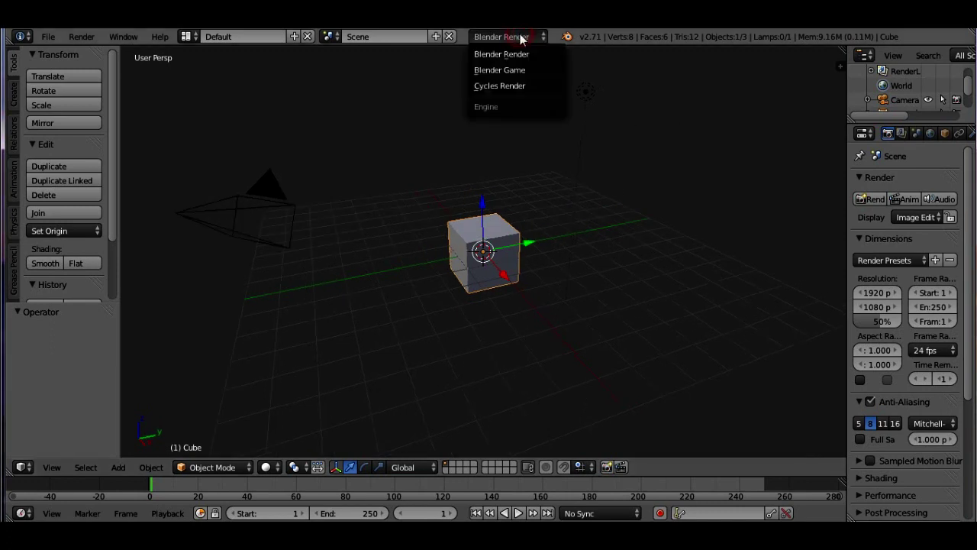
click(501, 87)
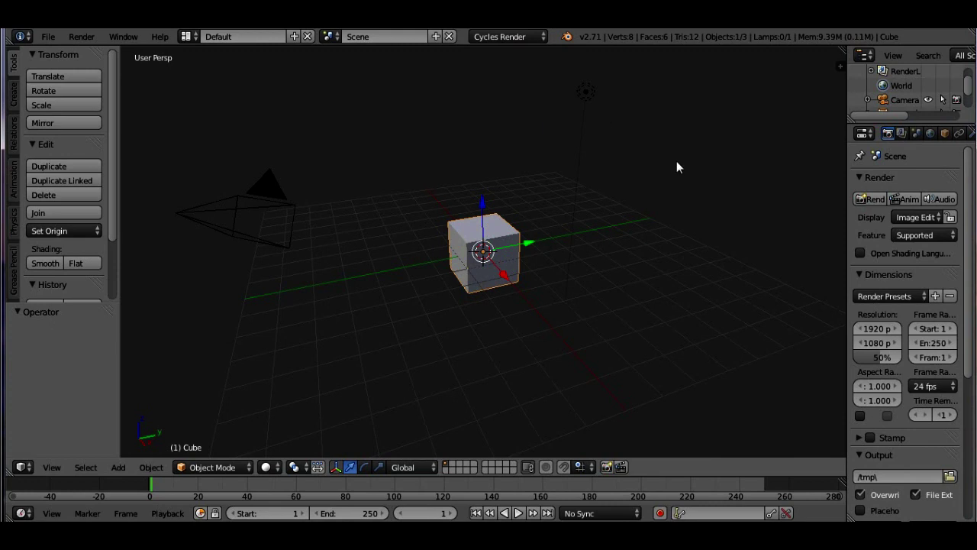
middle_drag(676, 162, 647, 168)
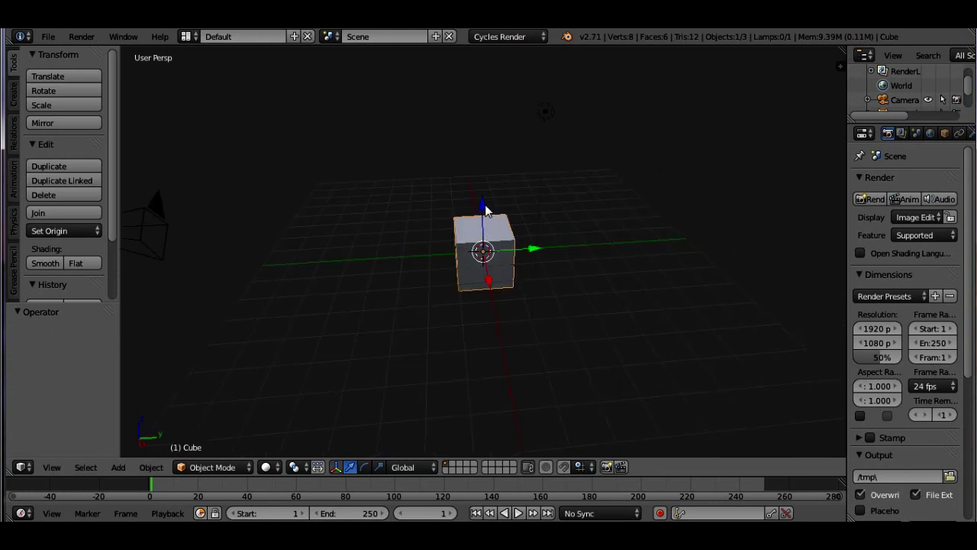
drag(483, 212, 486, 184)
middle_drag(549, 195, 523, 194)
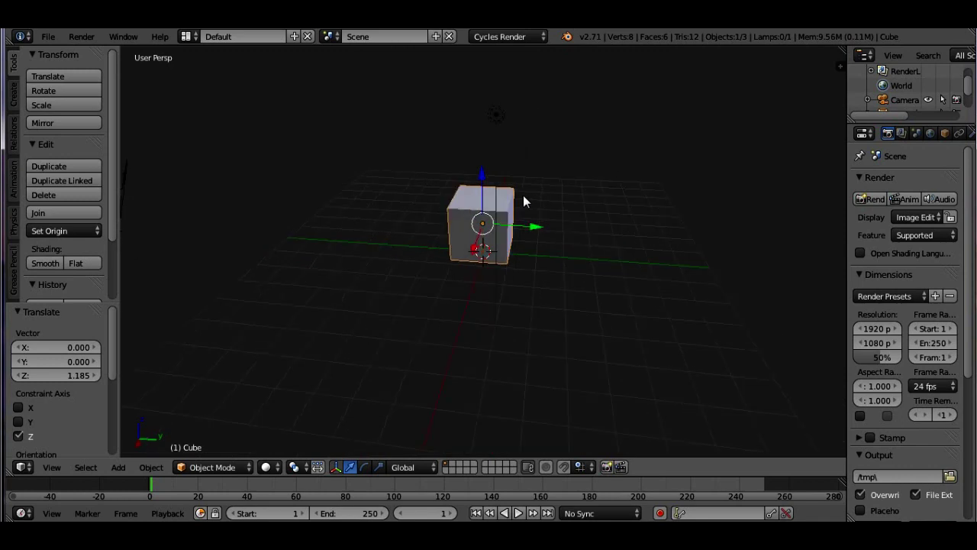
Step: Add a ground plane scaled 100 times beneath the cube, then reselect the cube
key(shift+a)
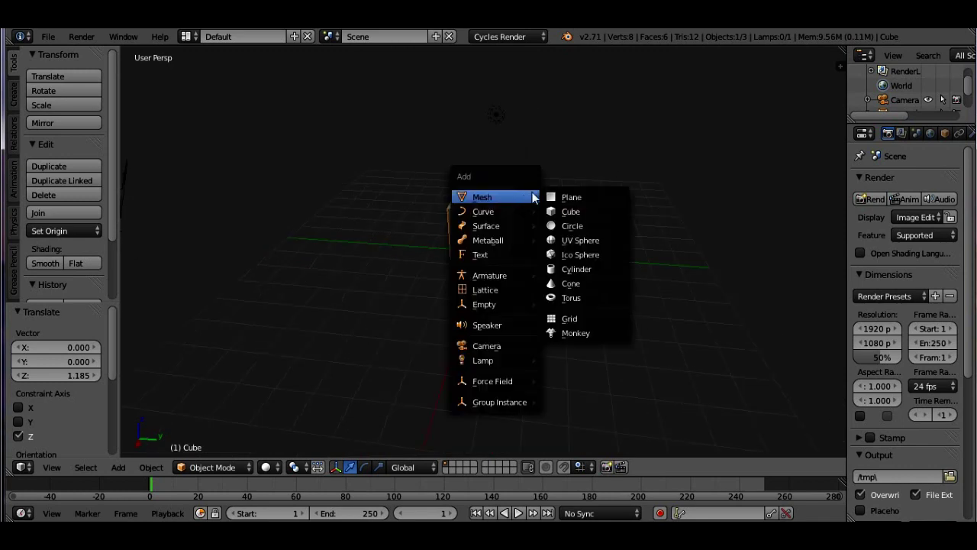
click(550, 196)
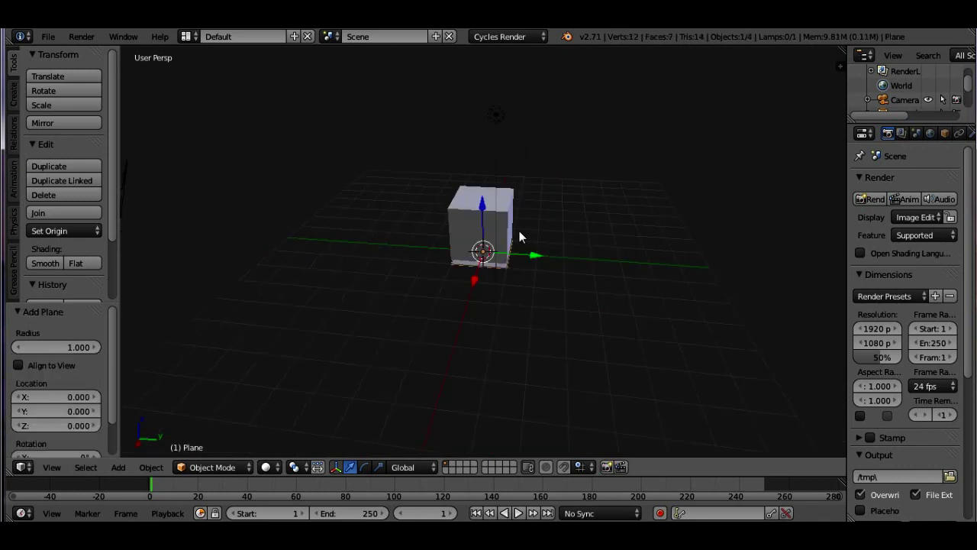
text(s)
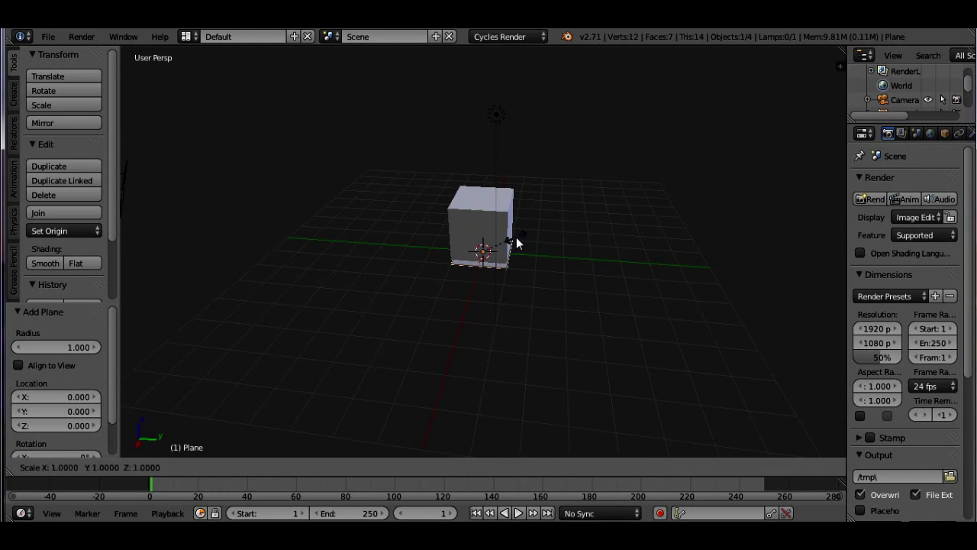
text(100)
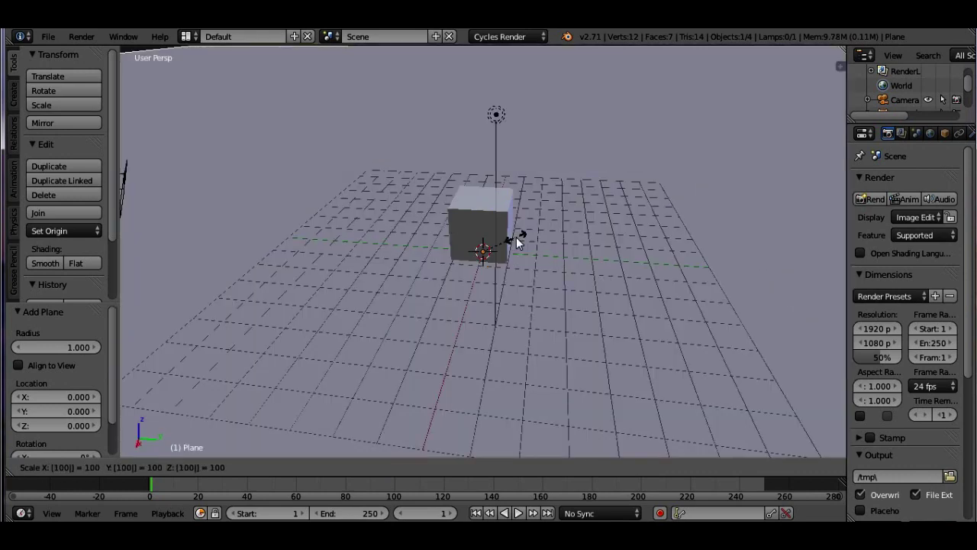
key(Return)
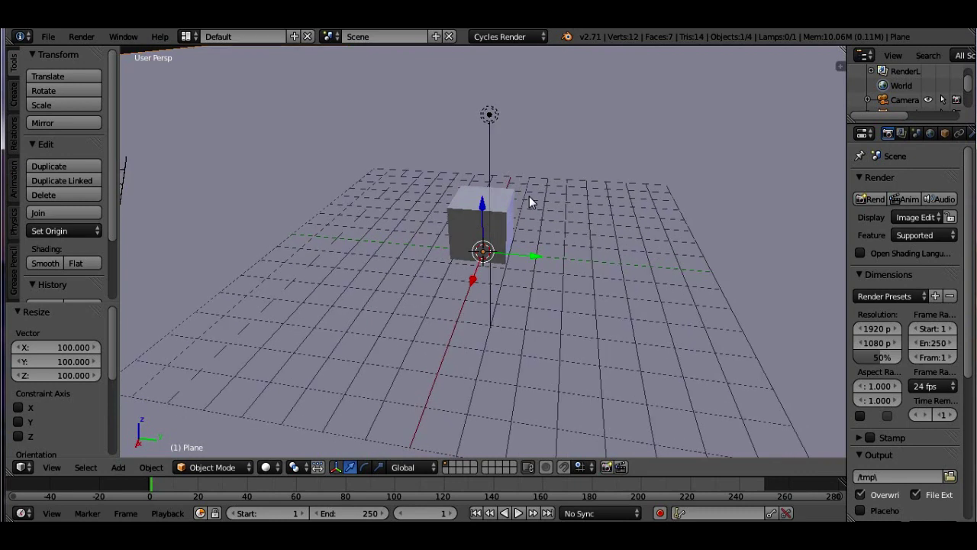
middle_drag(530, 196, 496, 210)
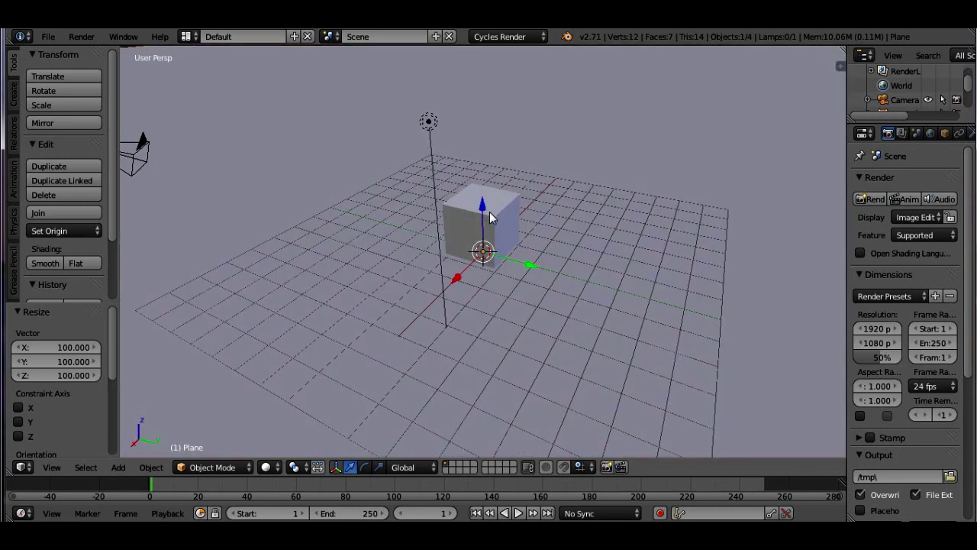
right_click(489, 212)
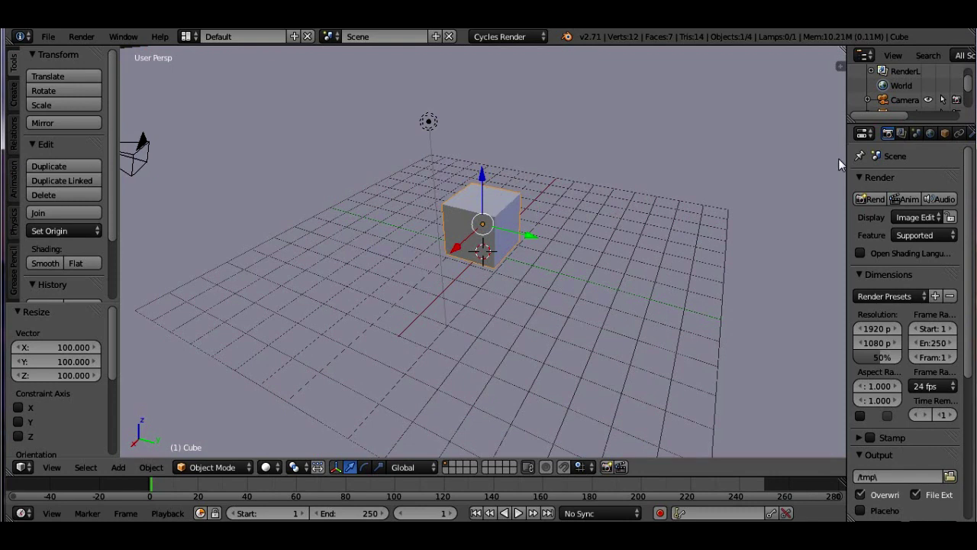
drag(835, 167, 812, 168)
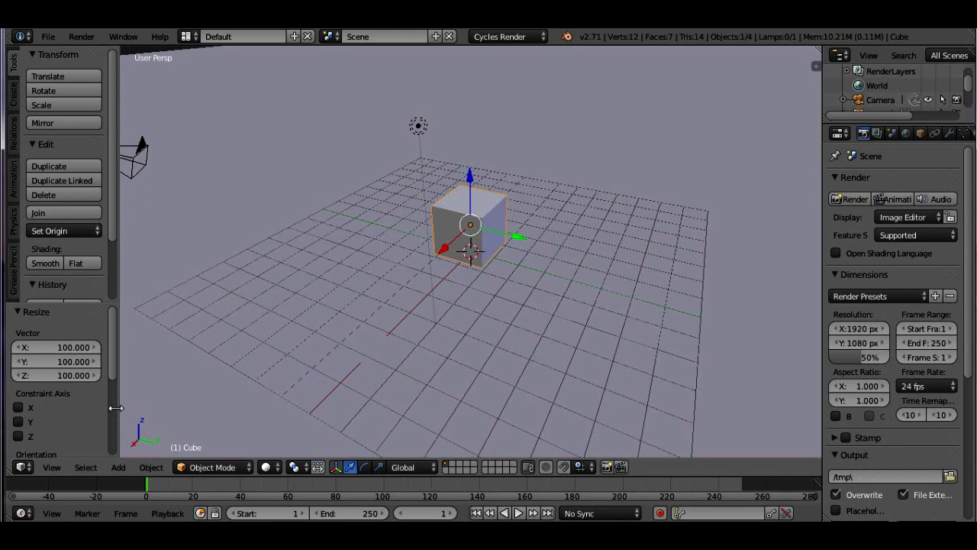
Step: Split the viewport and make the lower area a UV/Image Editor
drag(6, 472, 5, 249)
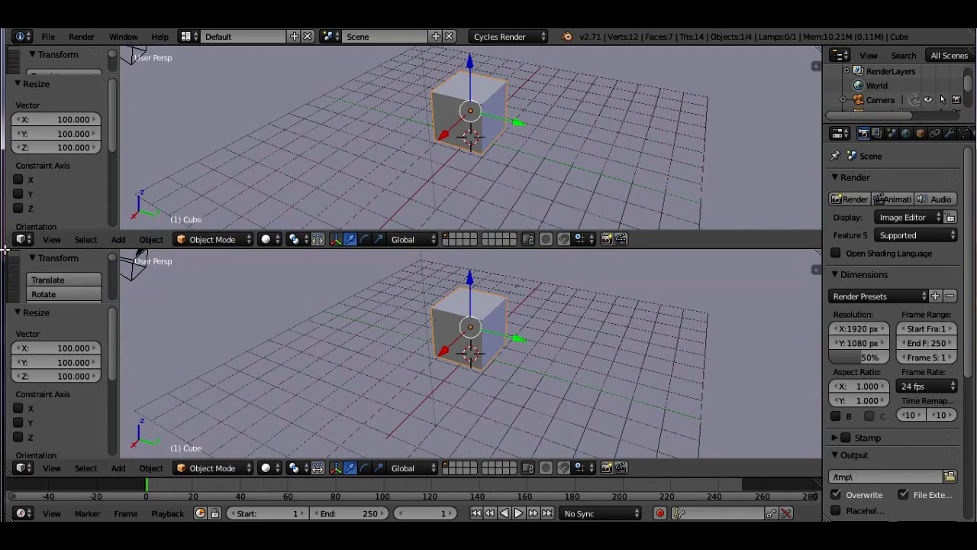
click(23, 468)
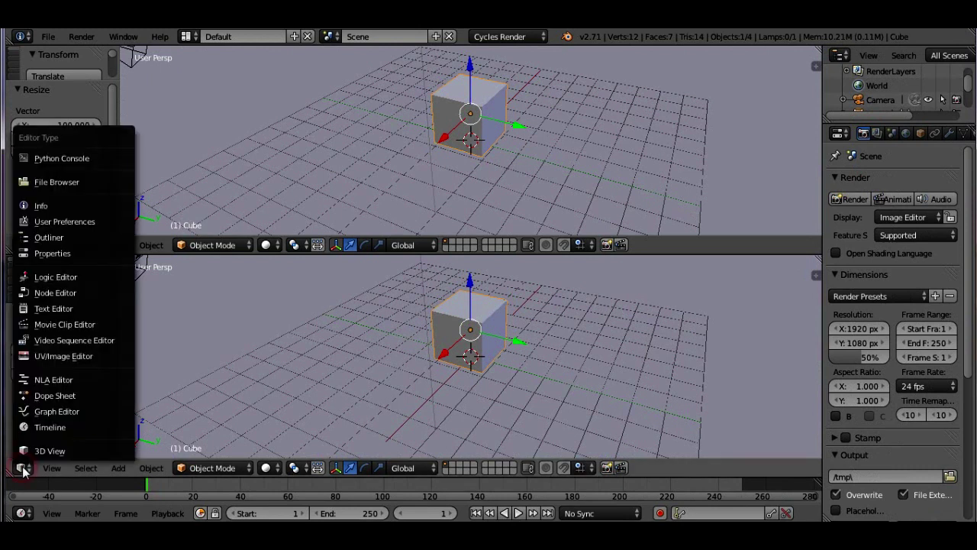
click(63, 356)
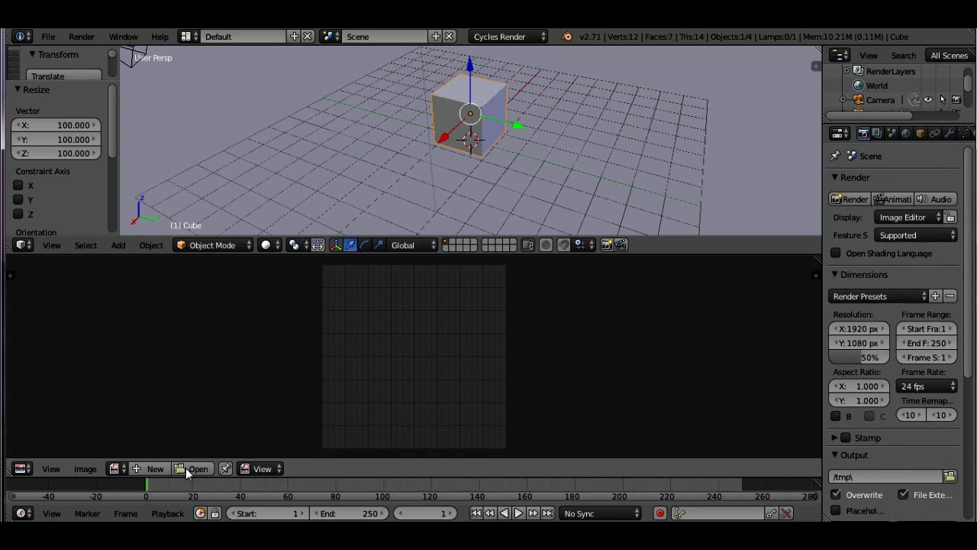
Step: Put the cube in Edit Mode and Unwrap its faces into a UV layout
click(226, 244)
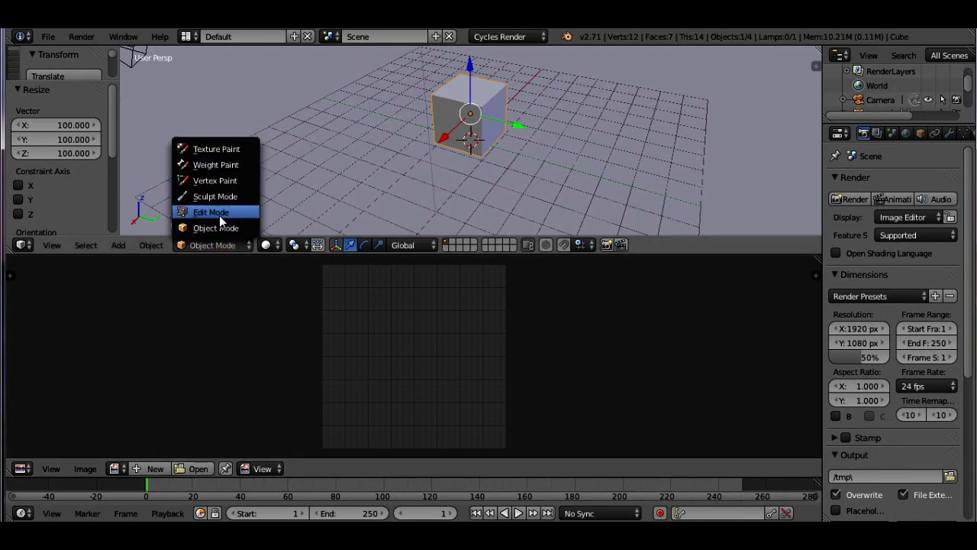
click(218, 214)
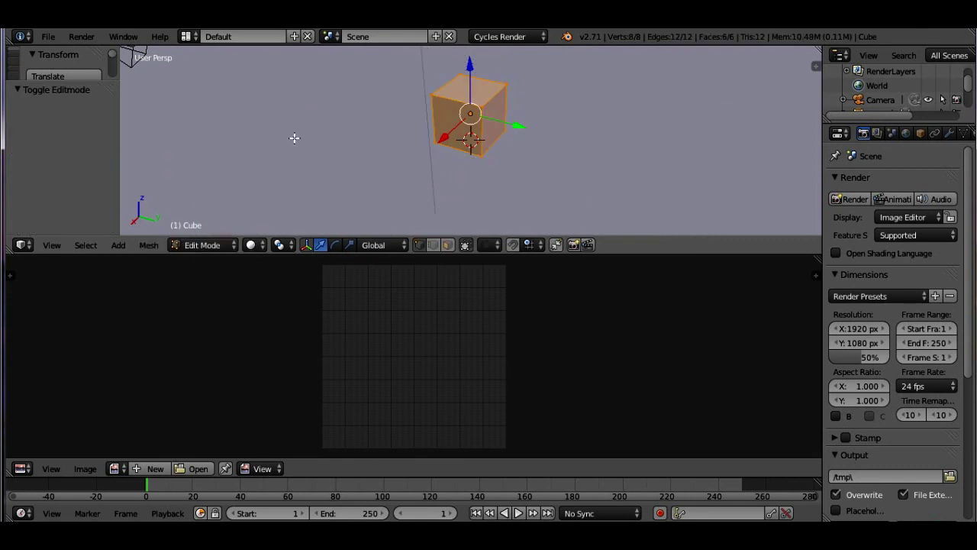
key(u)
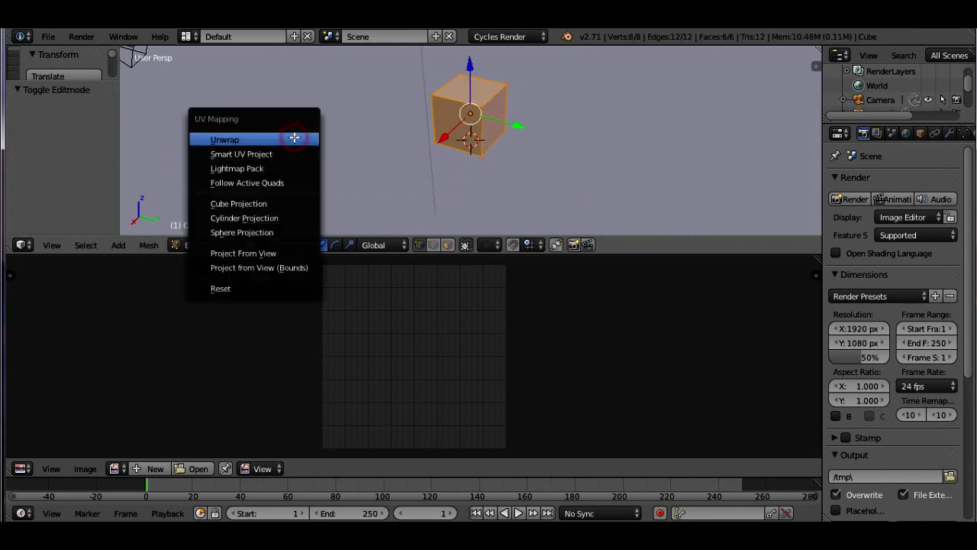
click(294, 138)
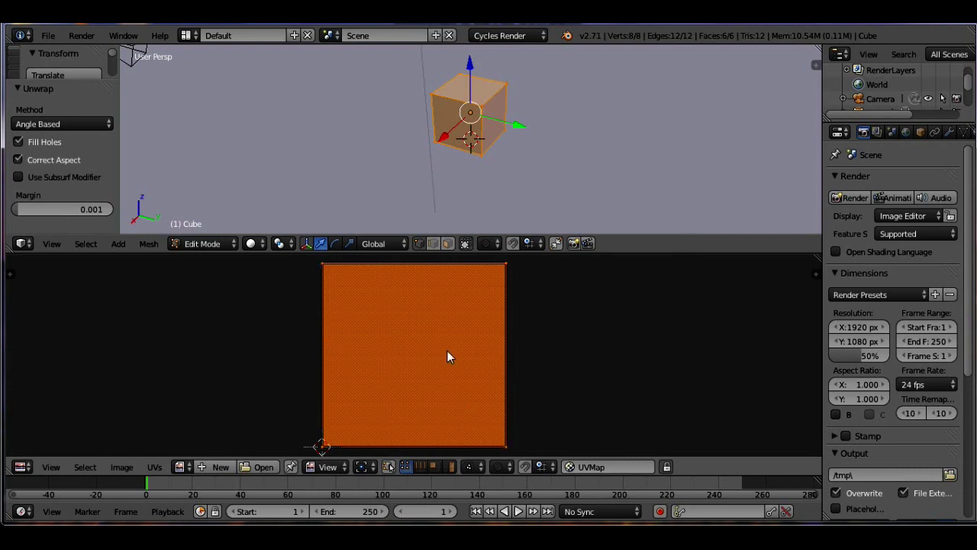
Step: Load tess texx 2.jpg from the Personal Projects folder into the image editor
click(261, 466)
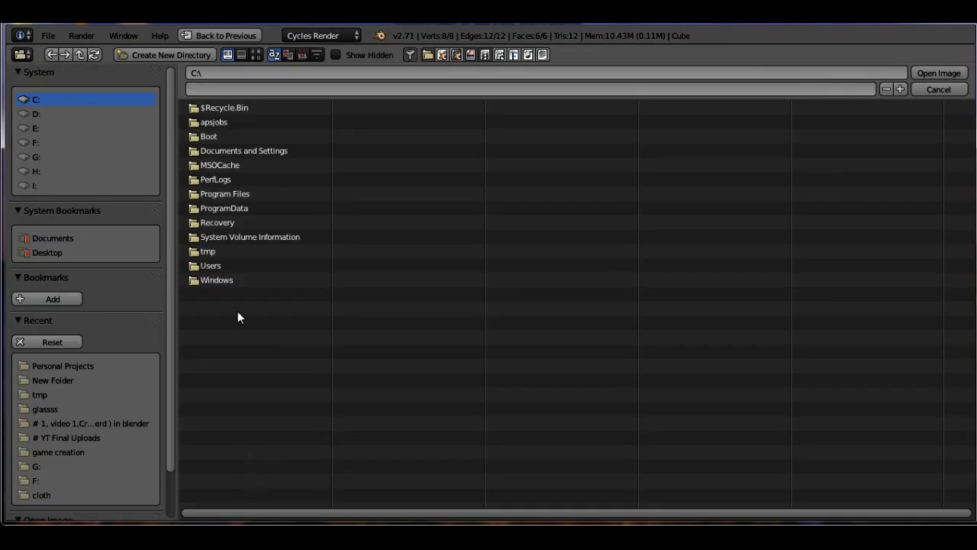
click(71, 366)
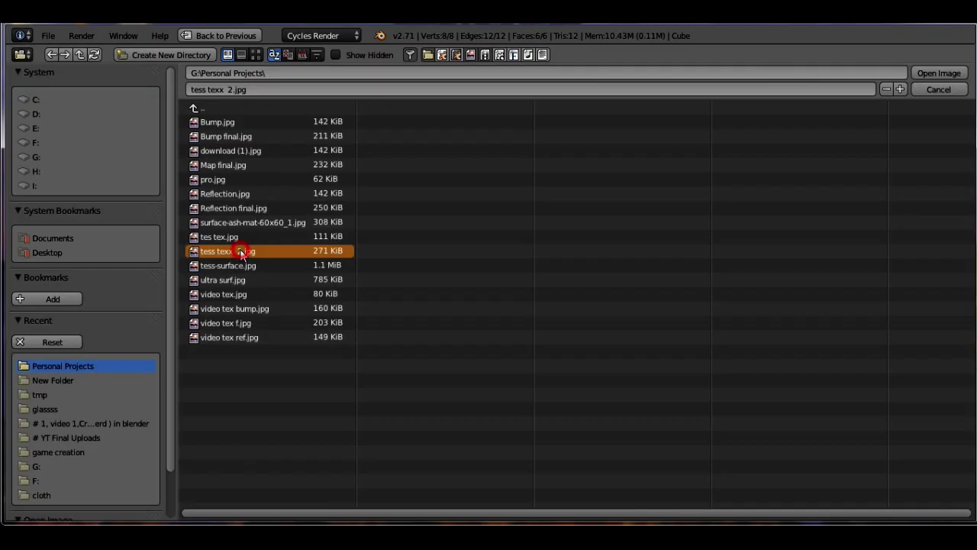
double_click(240, 249)
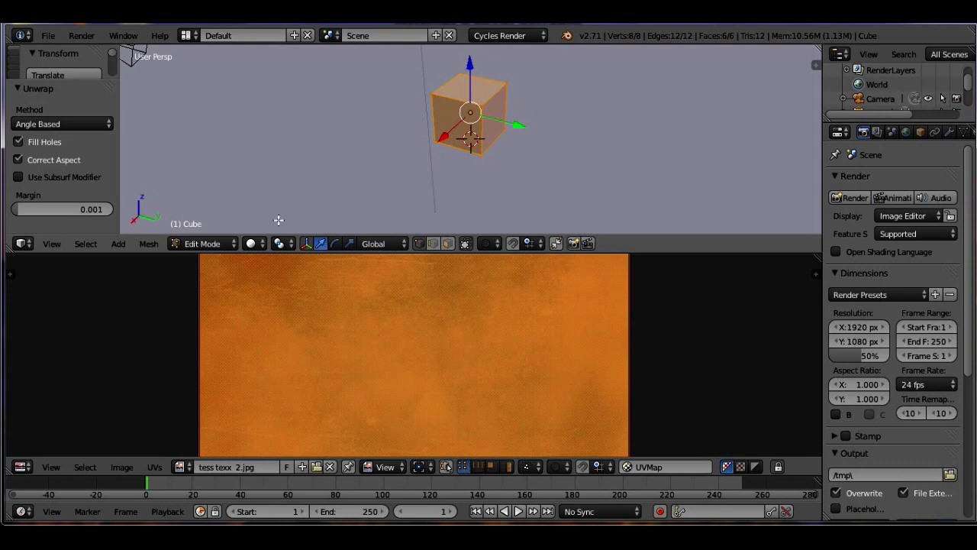
Step: Switch the viewport to Texture shading and enable nodes on the cube's material
click(259, 244)
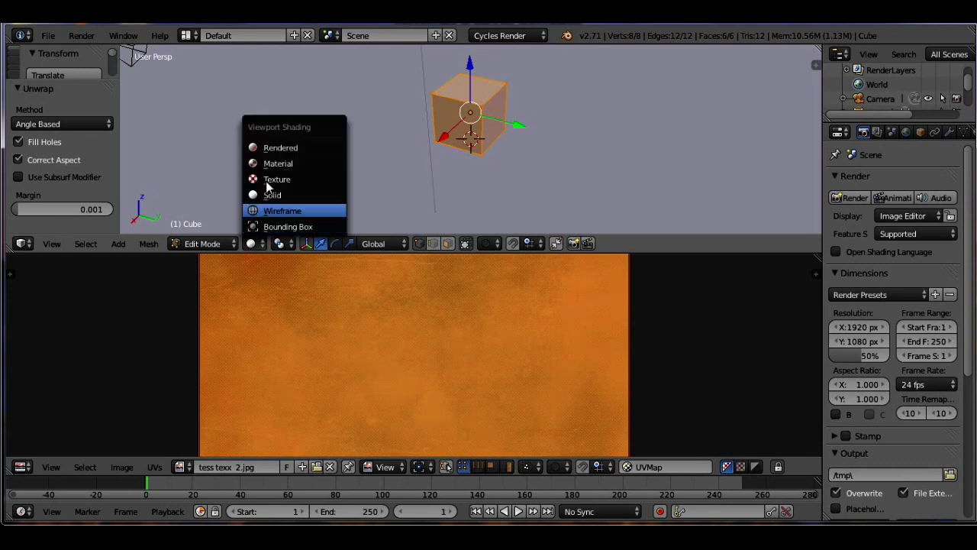
click(268, 181)
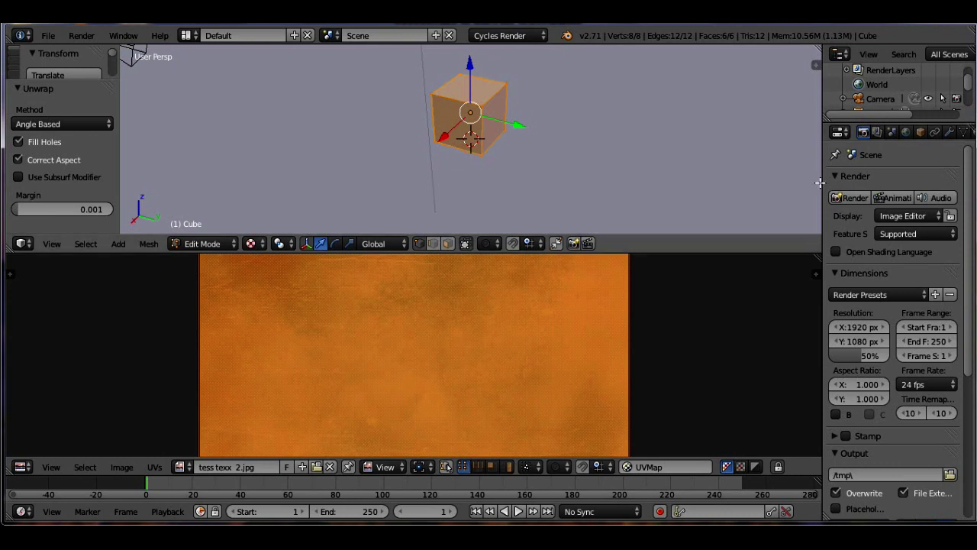
drag(820, 181, 777, 183)
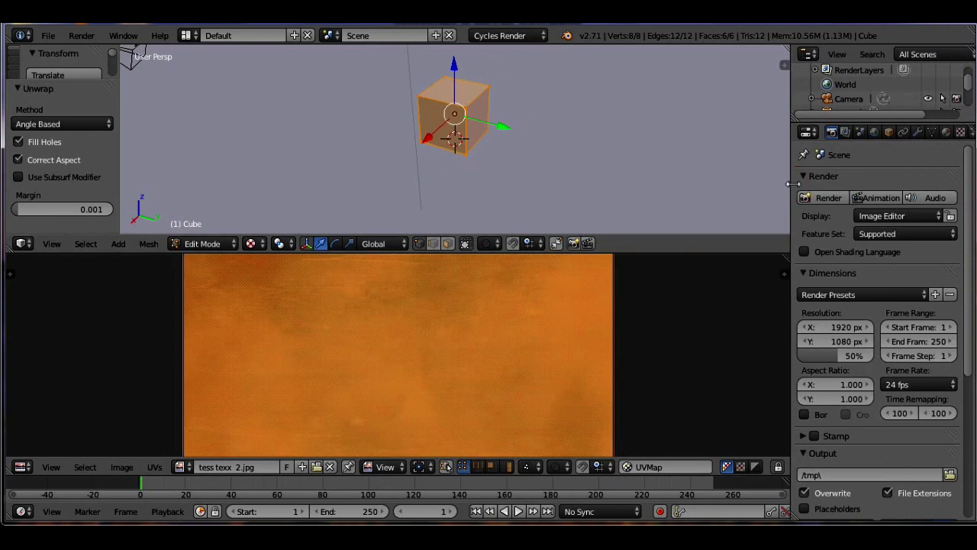
click(946, 133)
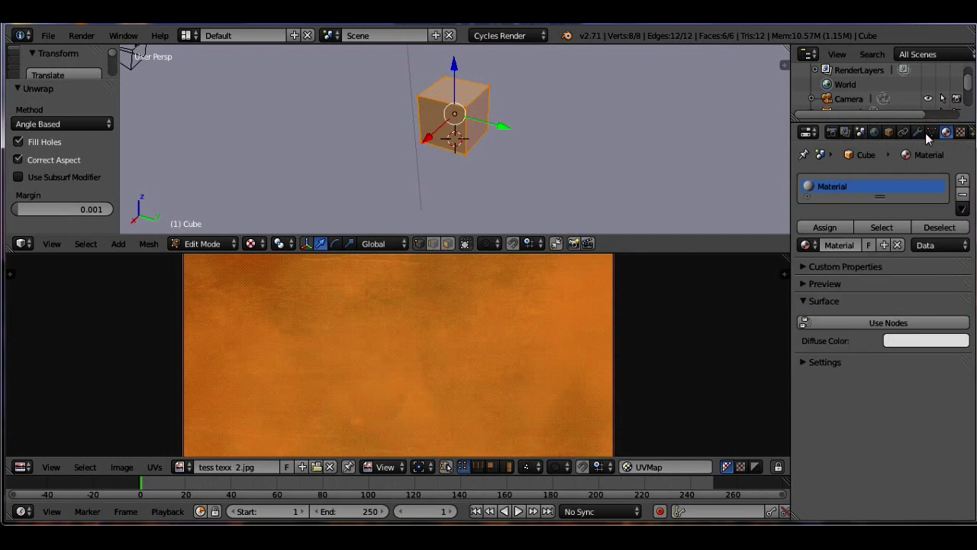
click(849, 321)
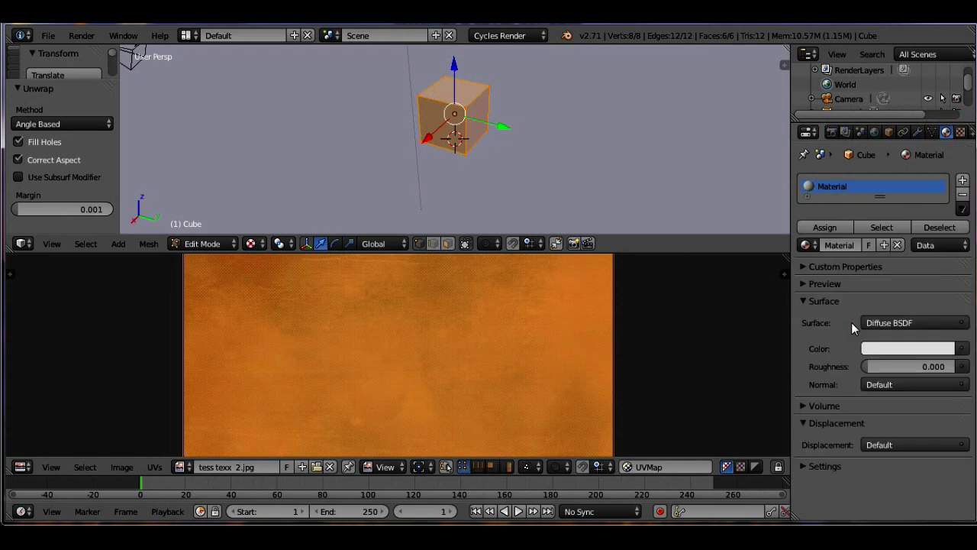
Step: Drive the material colour with an Image Texture using tess texx 2.jpg, then close the image editor
click(963, 349)
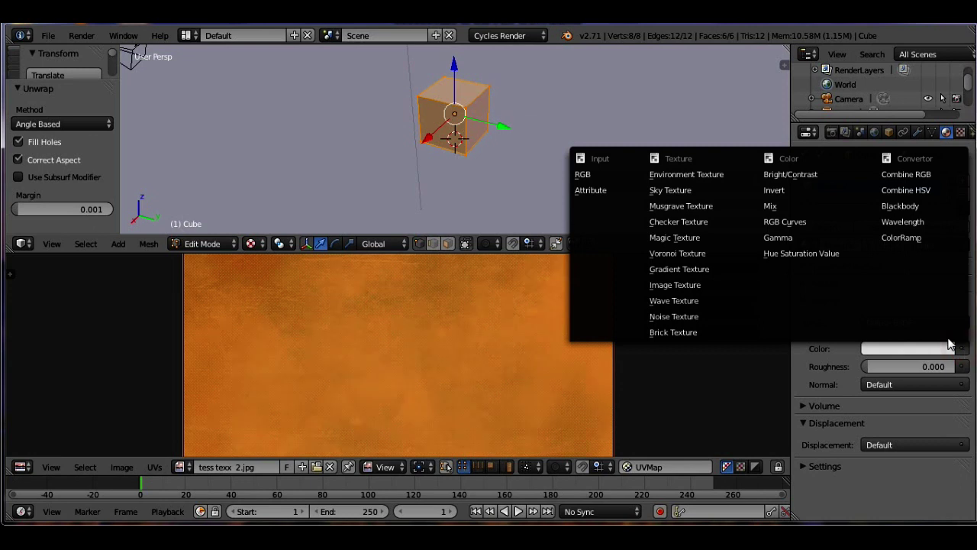
click(670, 288)
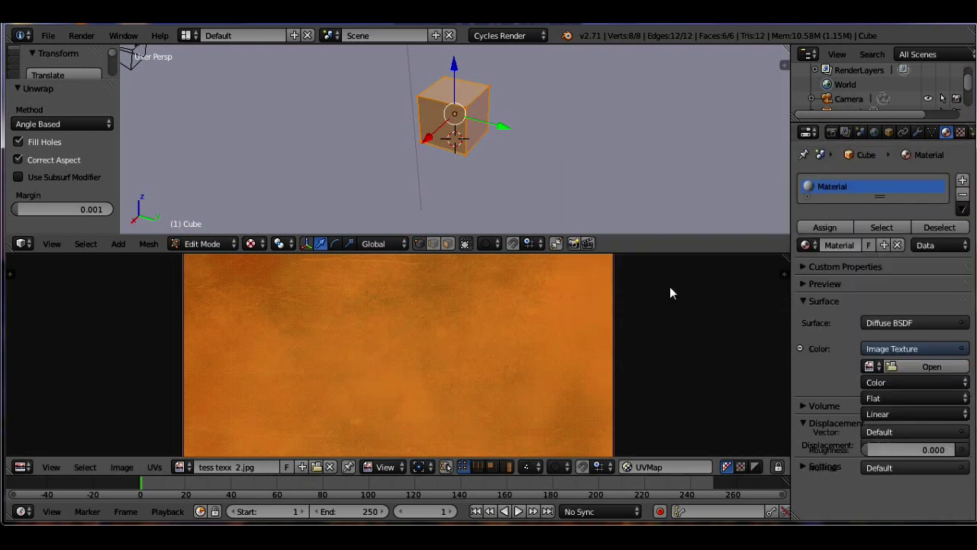
click(866, 365)
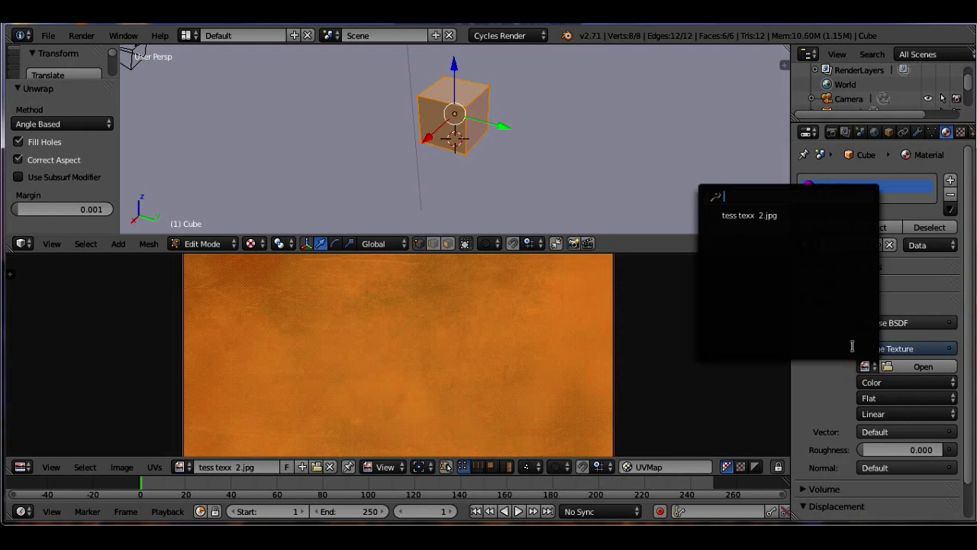
click(745, 216)
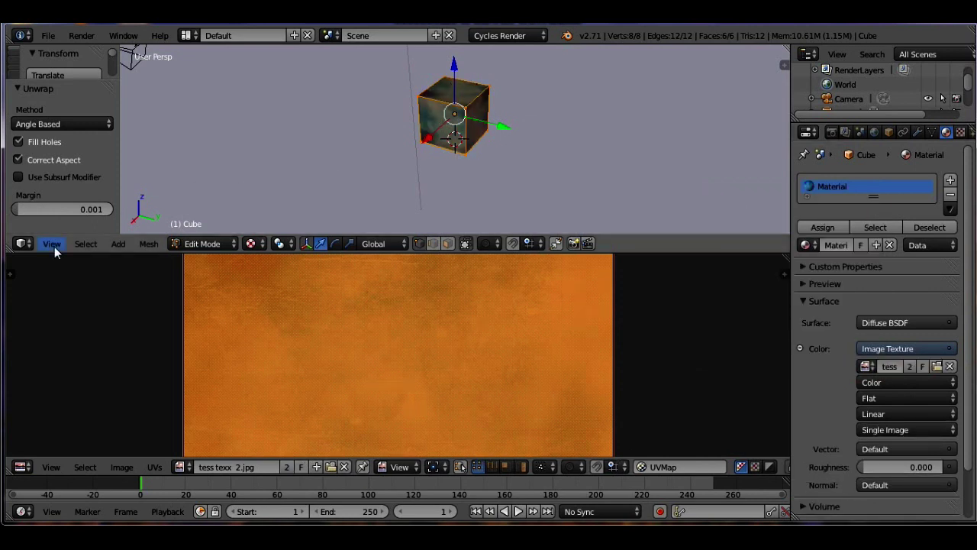
drag(6, 249, 9, 359)
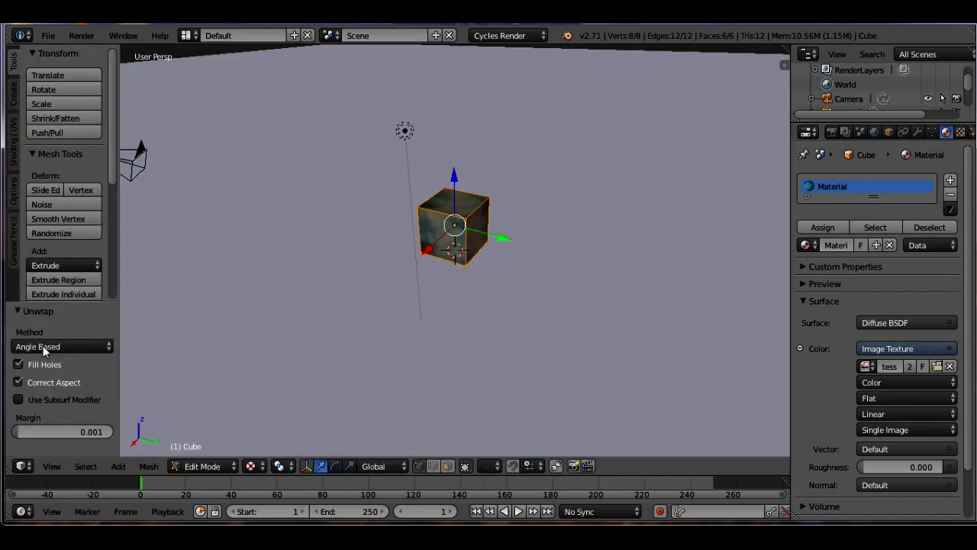
Step: Return the cube to Object Mode with Solid viewport shading
click(188, 466)
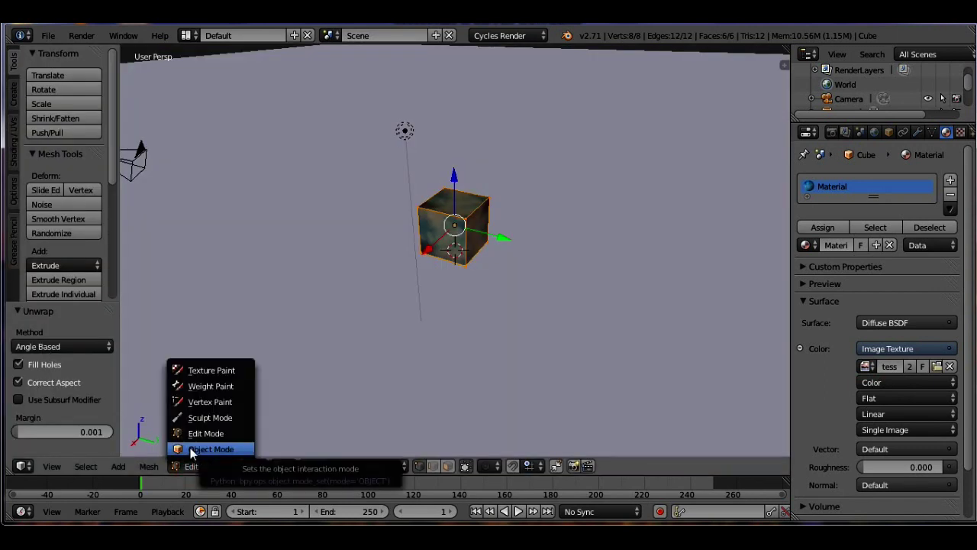
click(190, 448)
middle_drag(538, 300, 491, 308)
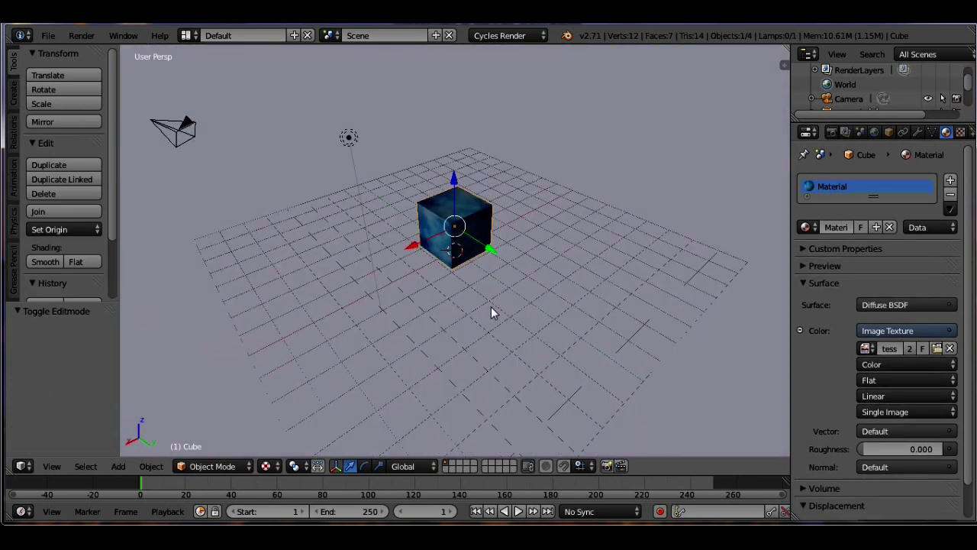
click(272, 467)
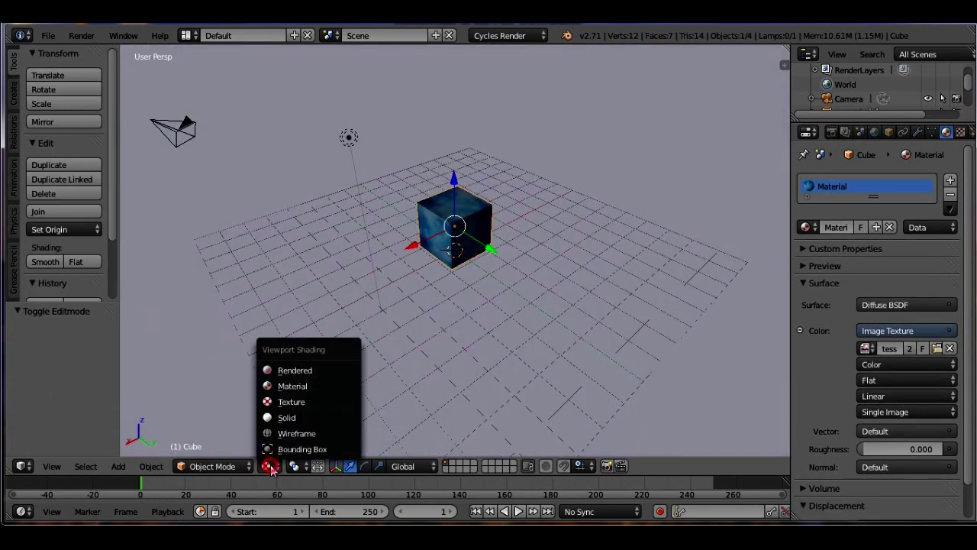
click(284, 417)
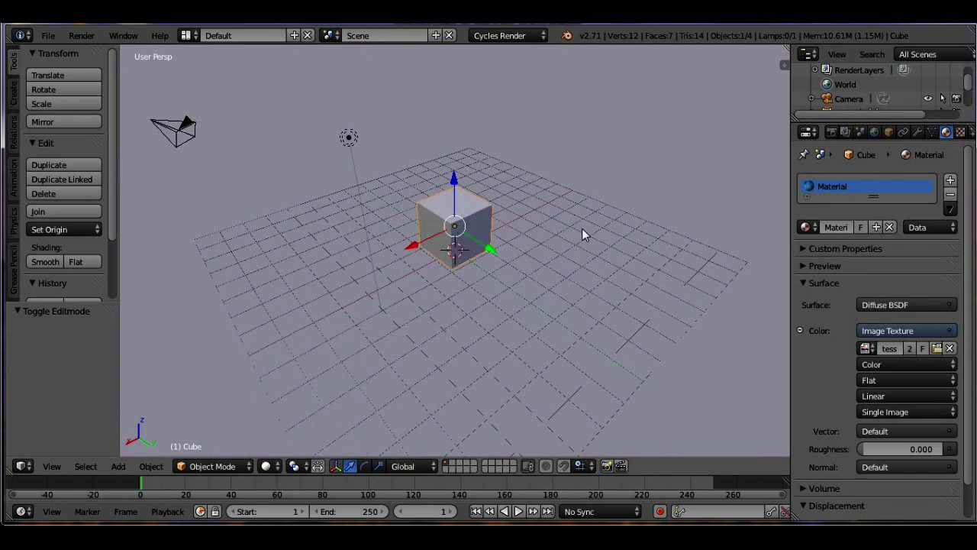
Step: Change the material surface shader from Diffuse BSDF to Glass BSDF
click(909, 304)
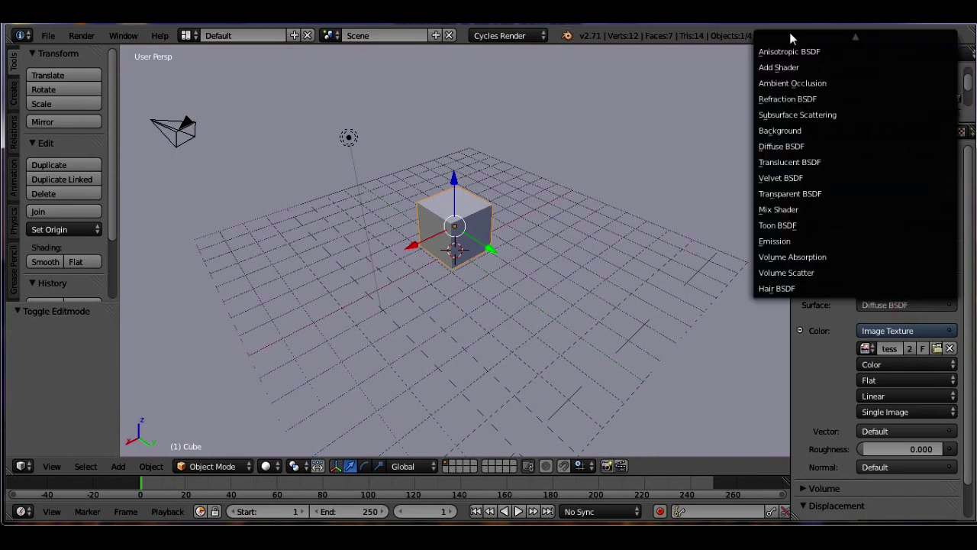
scroll(790, 33, up, 2)
scroll(779, 34, up, 2)
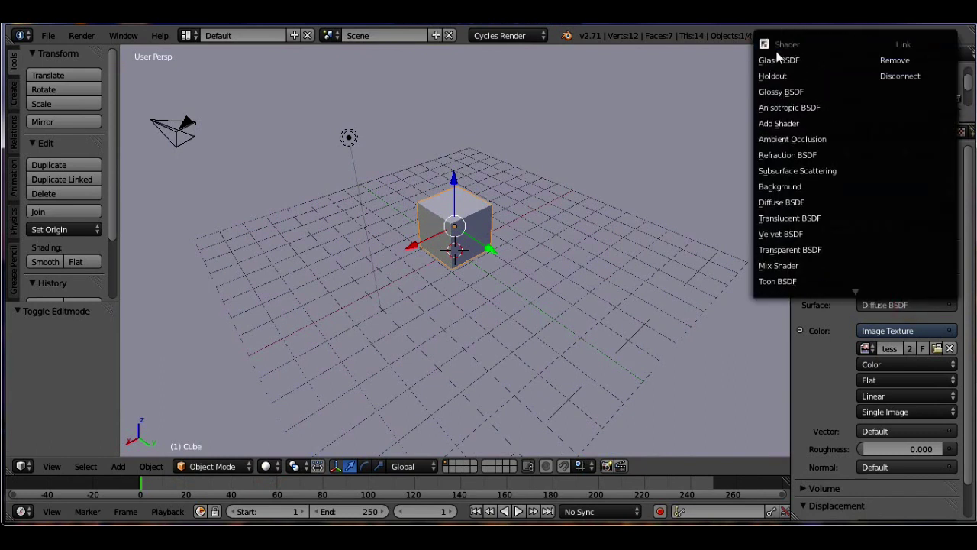
click(772, 58)
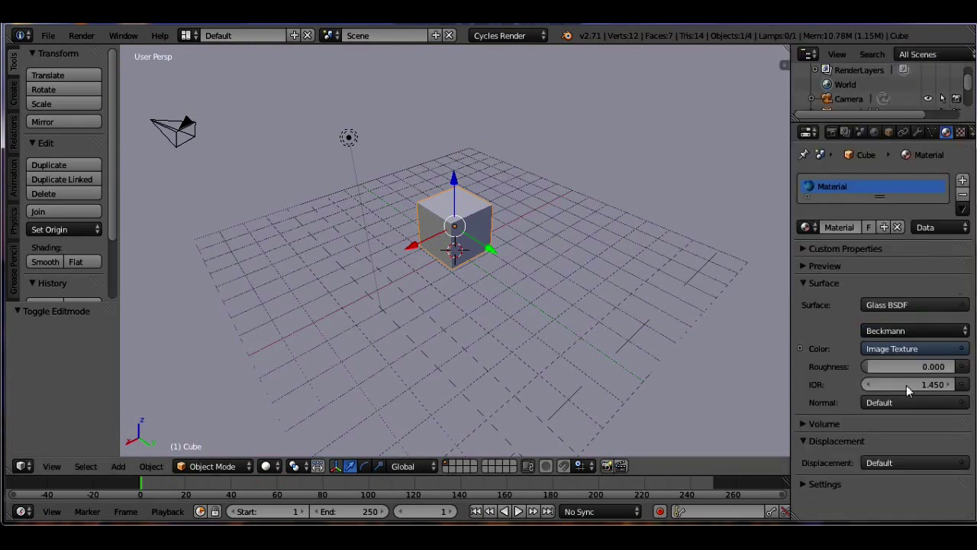
Step: Set the material Volume to Emission with light blue colour 4BB7E7
click(816, 423)
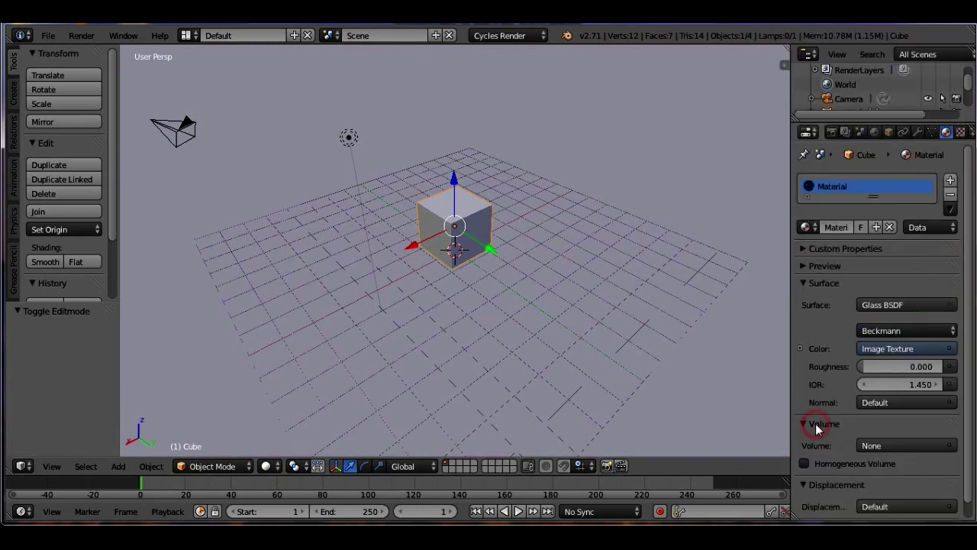
click(880, 443)
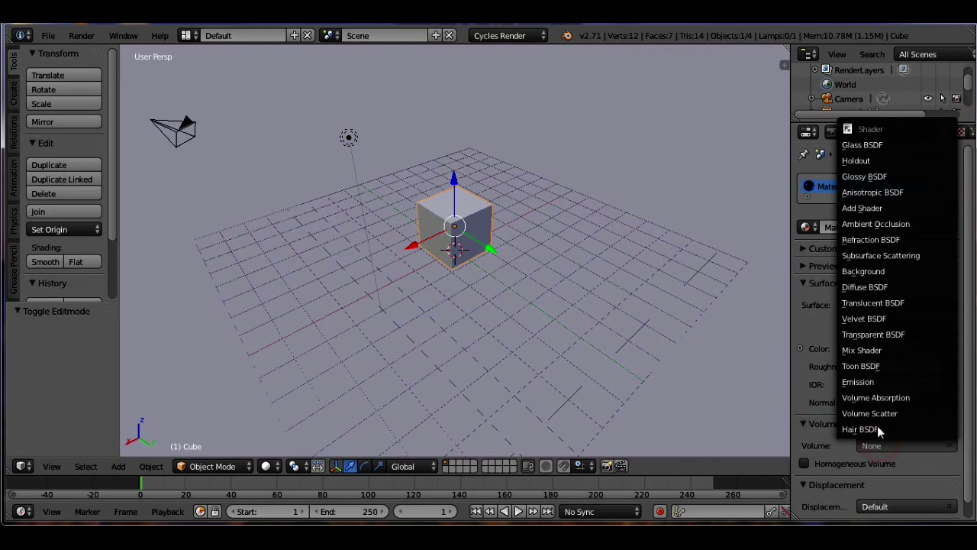
click(865, 382)
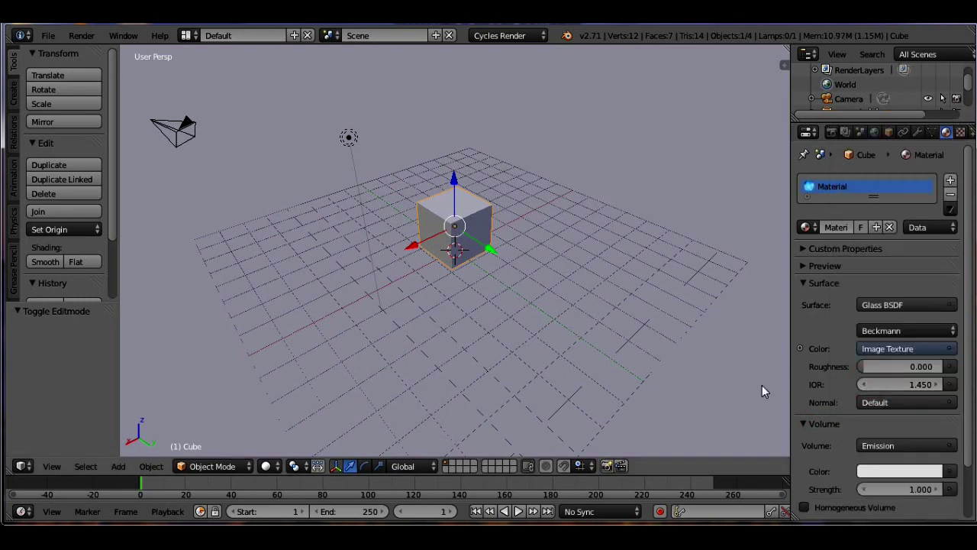
click(898, 471)
click(909, 387)
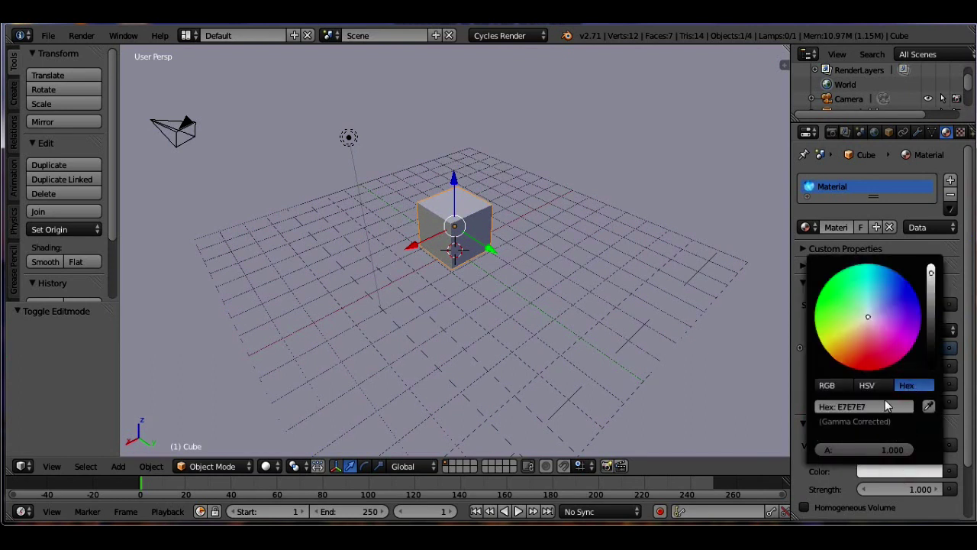
click(874, 405)
key(BackSpace)
key(Return)
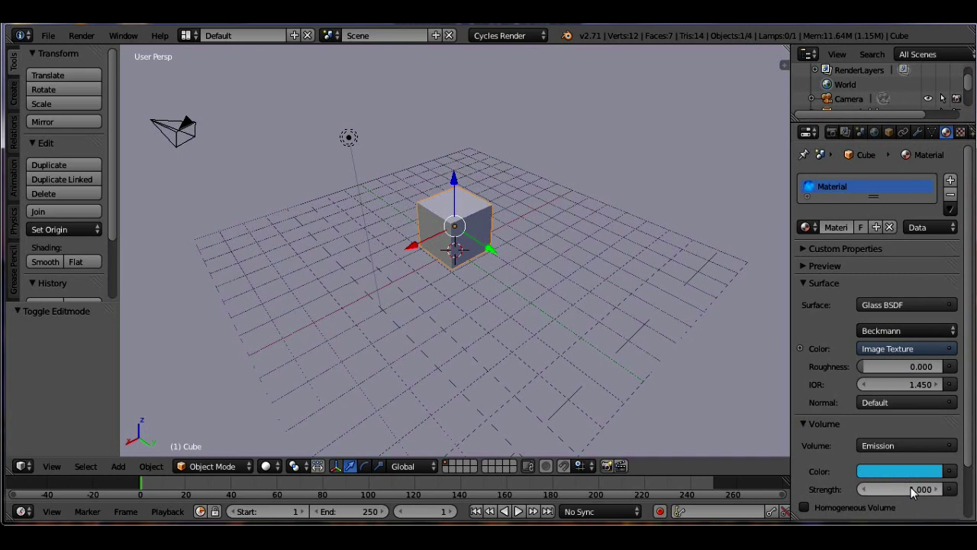
Step: Set the emission volume strength to 2.2
click(913, 486)
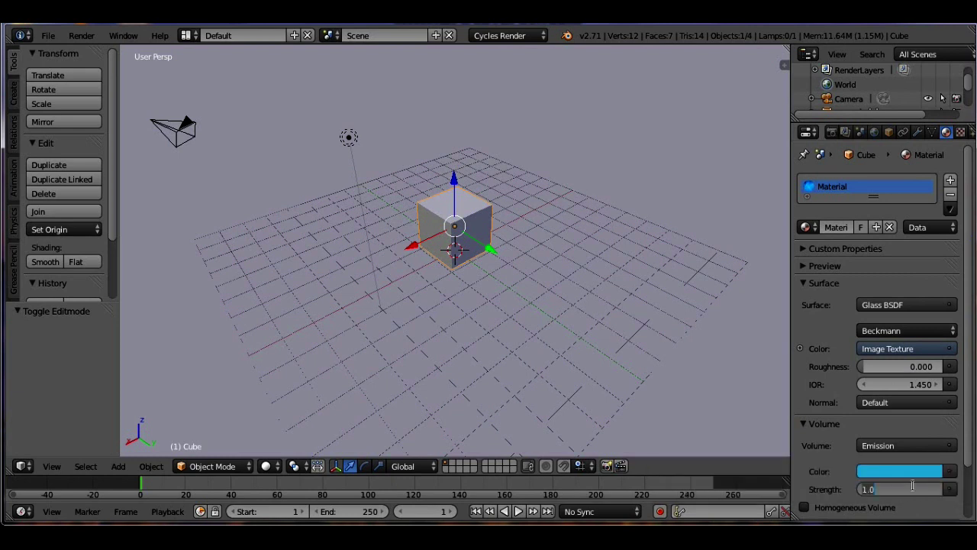
key(BackSpace)
text(2.2)
key(Return)
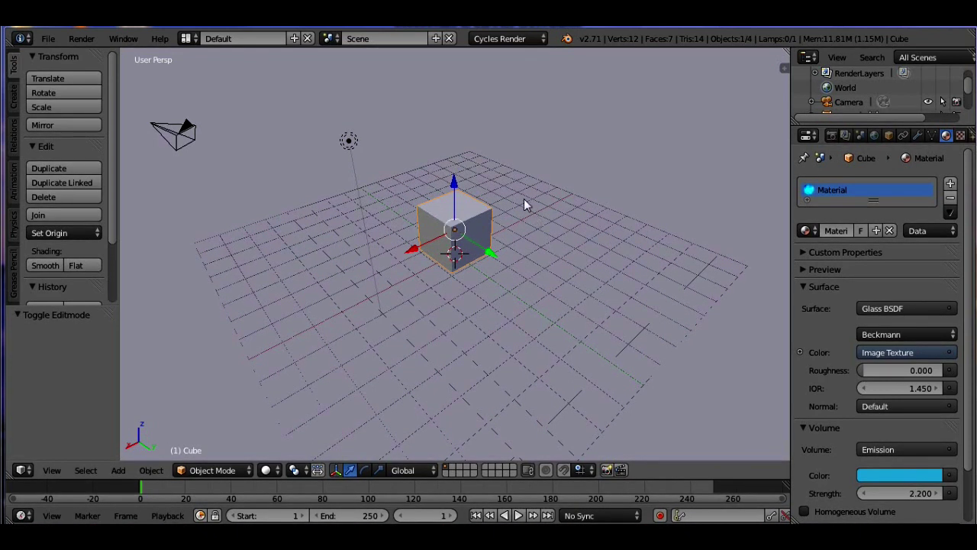
middle_drag(529, 201, 421, 305)
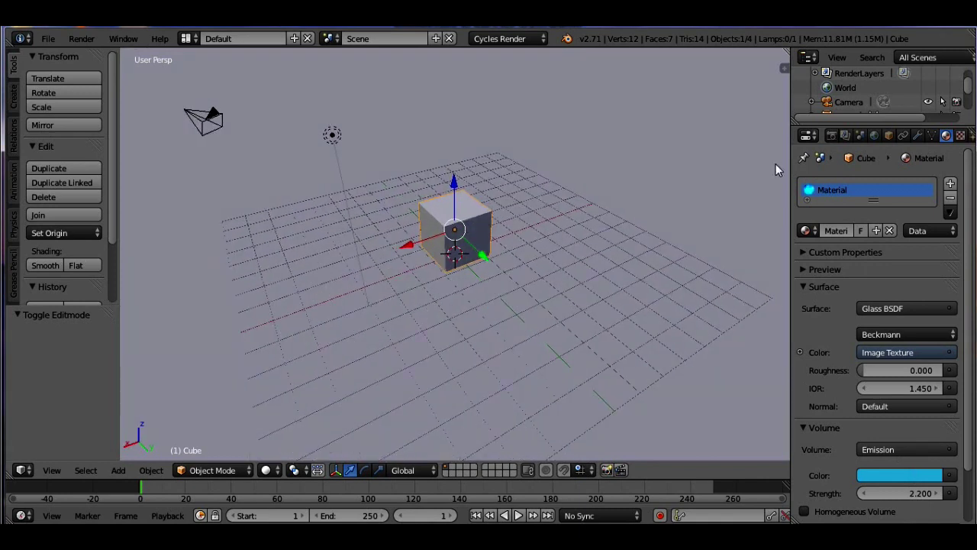
Step: Set the cube's Maximum Draw Type to Wire and switch to a top orthographic view
click(889, 135)
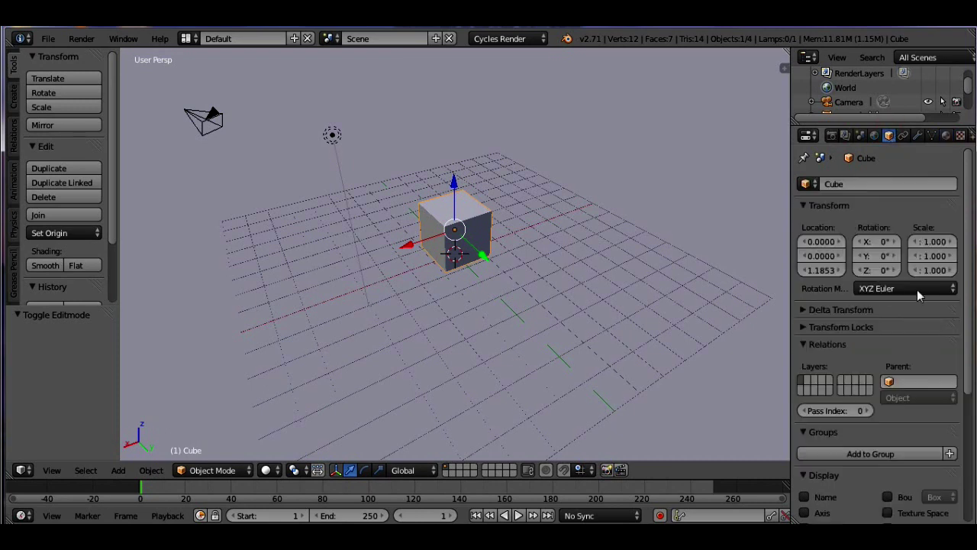
scroll(968, 223, down, 5)
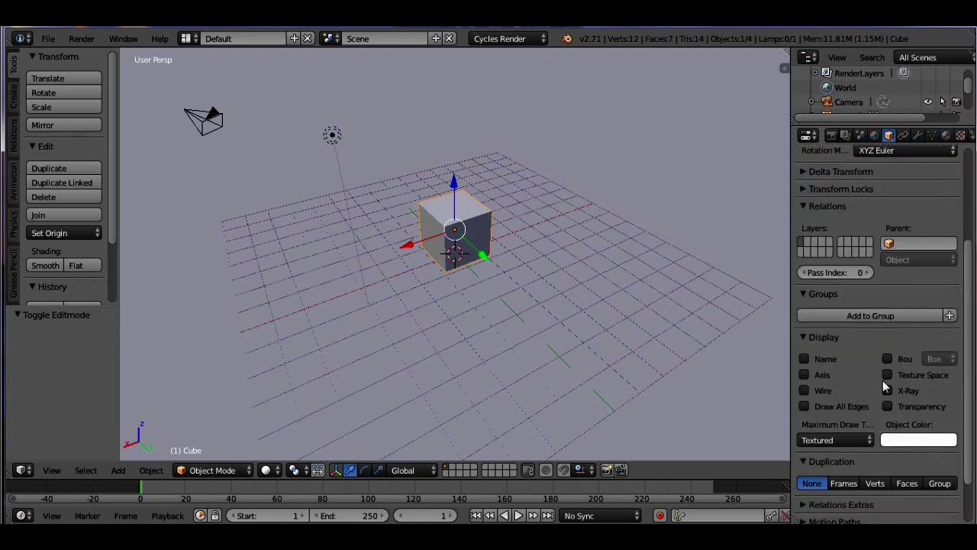
click(844, 439)
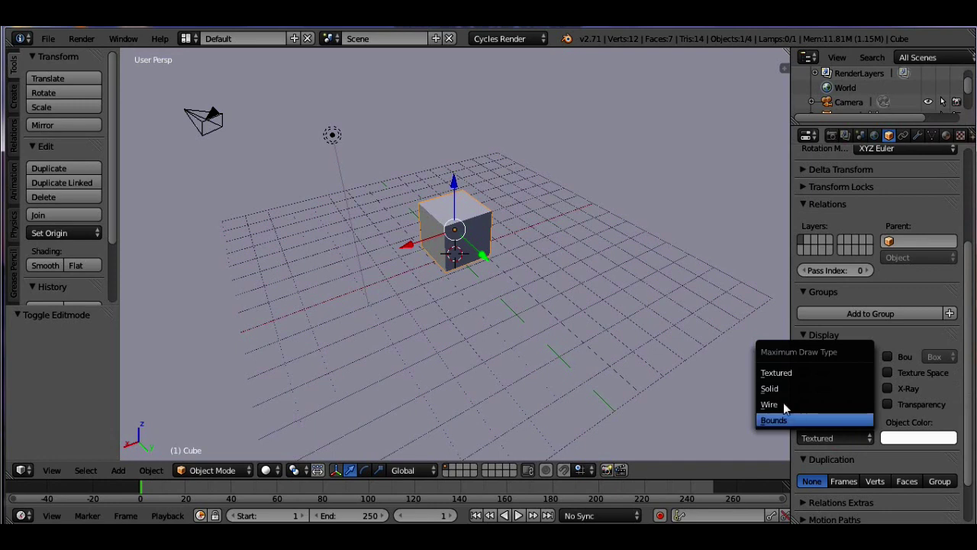
click(777, 402)
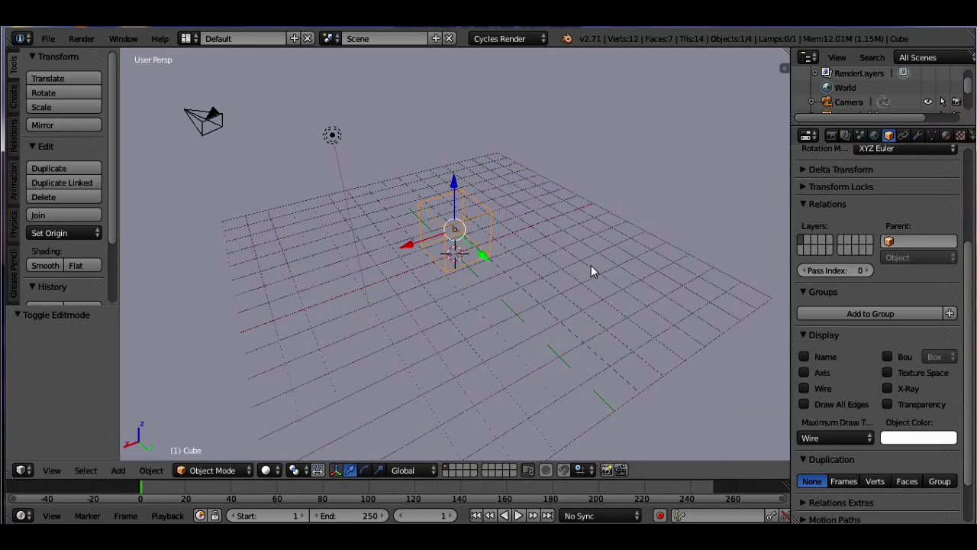
key(KP_5)
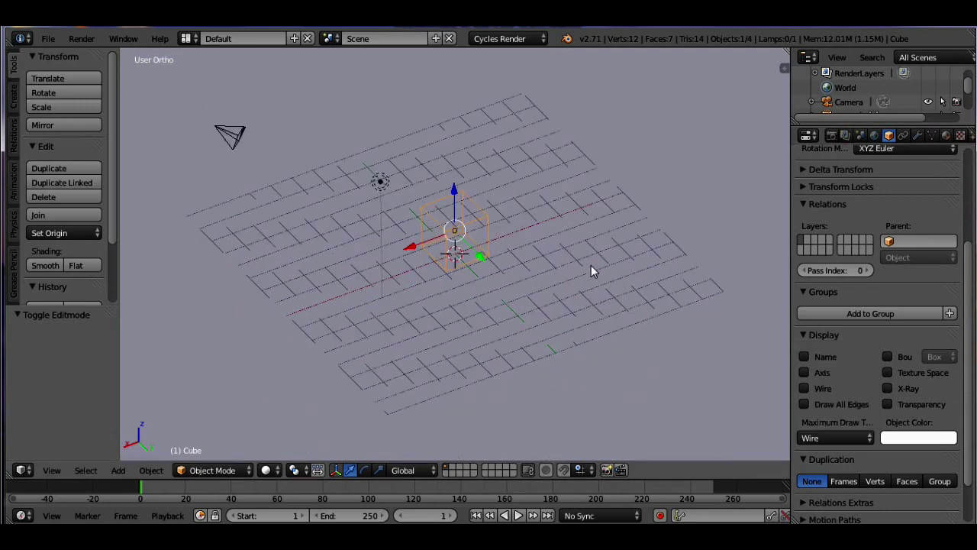
key(KP_7)
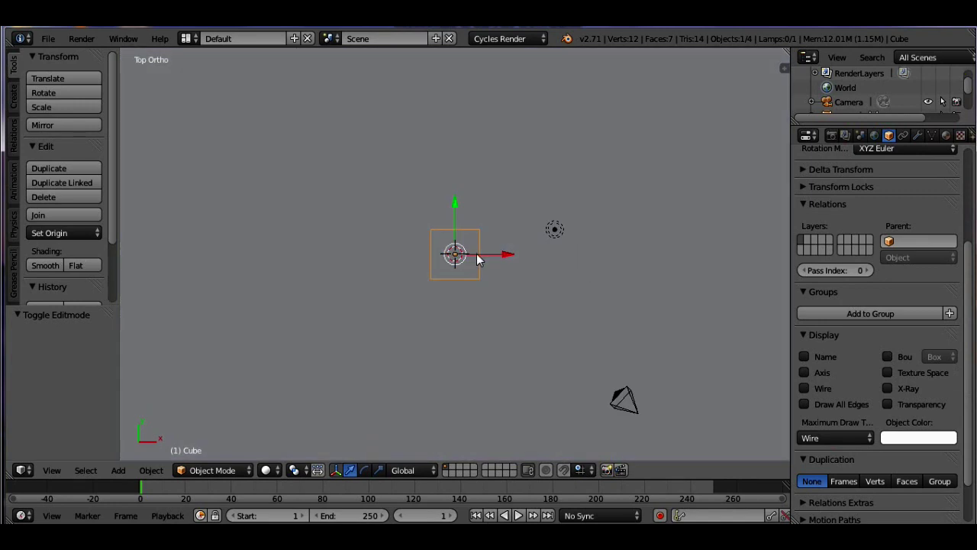
Step: Add a new cube, Cube.001, at the scene centre and shrink it
key(shift+a)
mouse_move(479, 258)
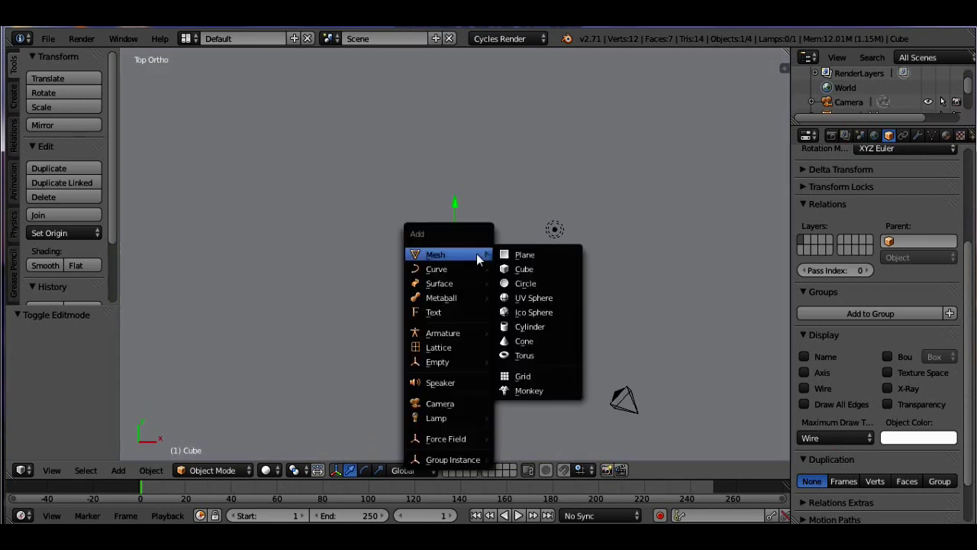
click(520, 268)
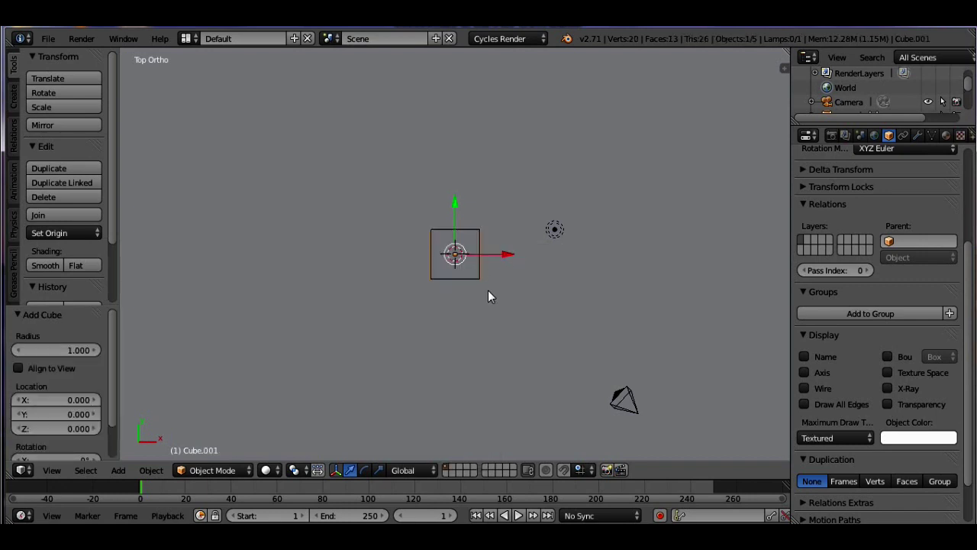
key(s)
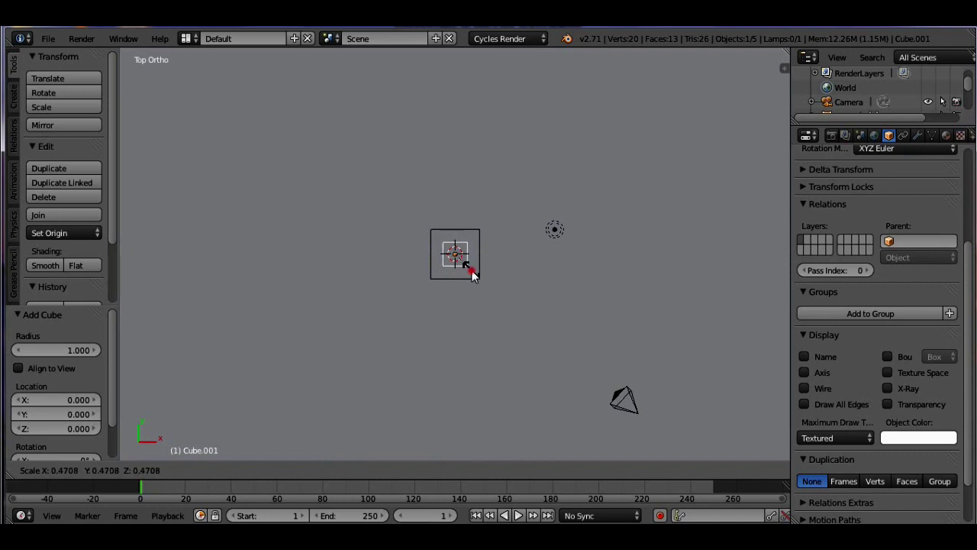
click(471, 273)
Step: Raise Cube.001 inside the wireframe cube and scale it to 0.854
middle_drag(519, 267, 505, 139)
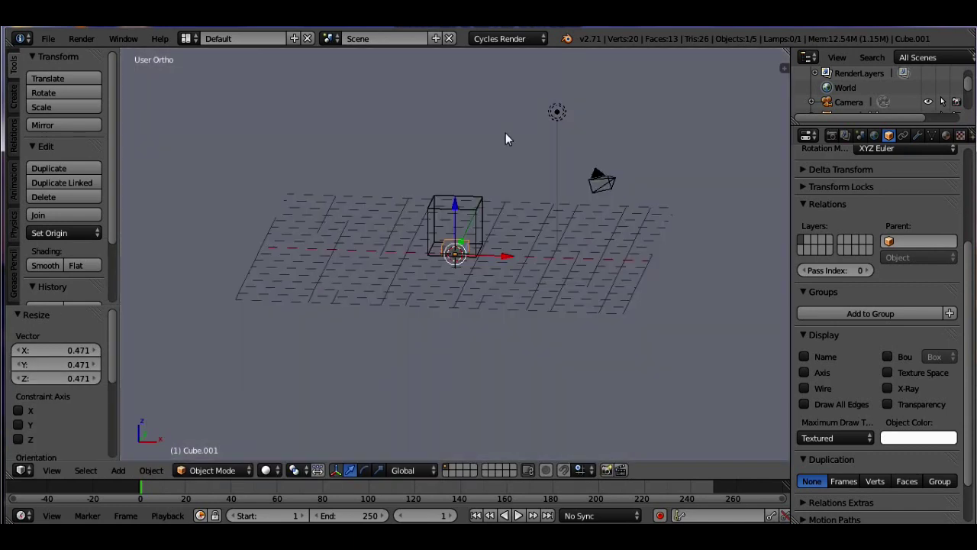
key(KP_1)
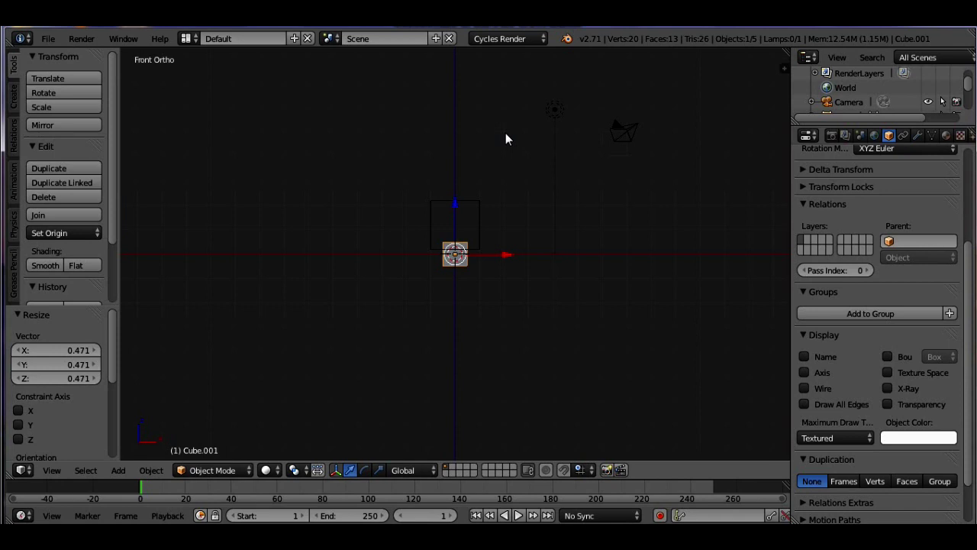
drag(456, 211, 456, 183)
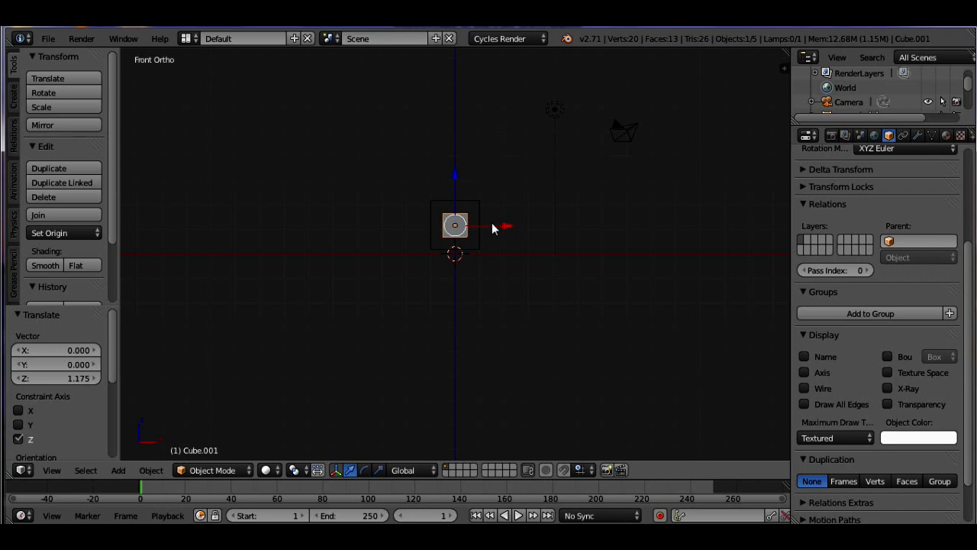
scroll(491, 227, up, 3)
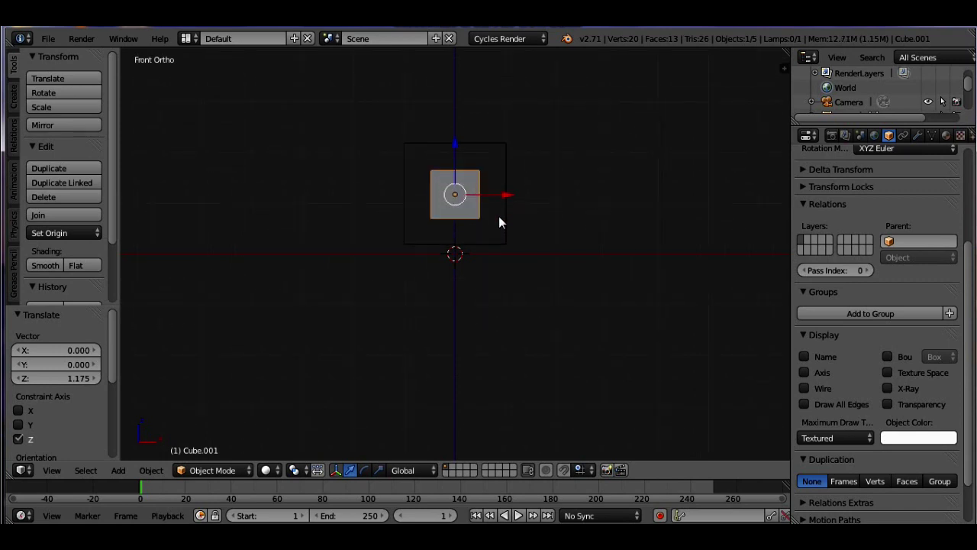
key(s)
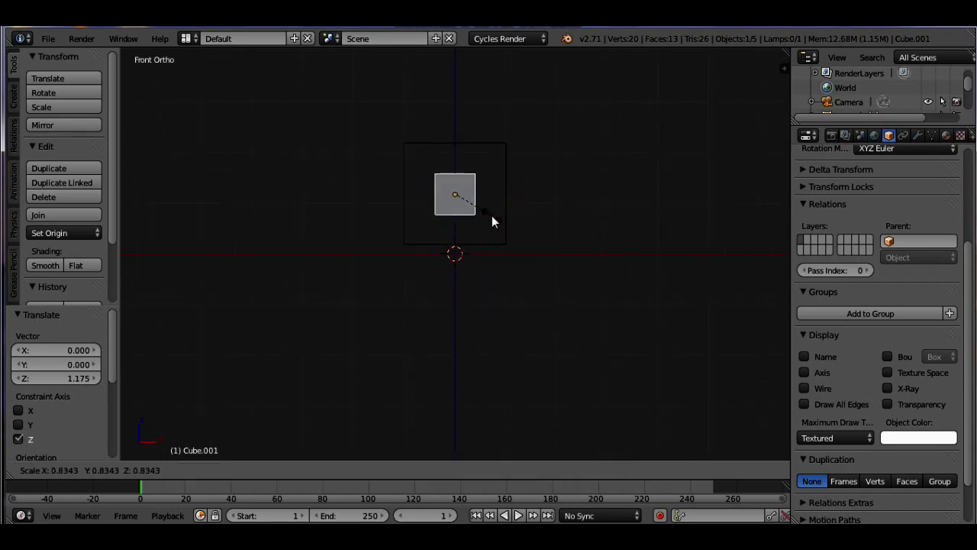
click(492, 217)
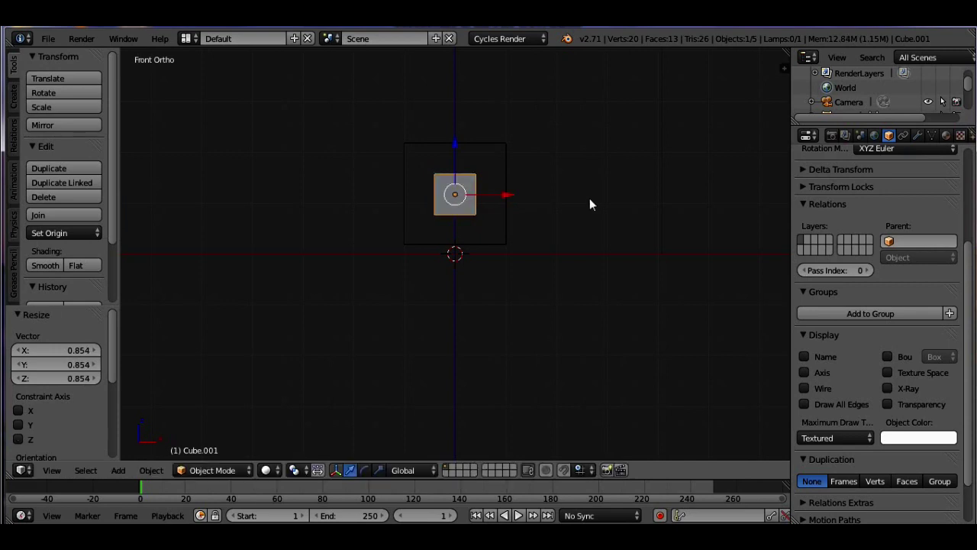
middle_drag(567, 208, 493, 249)
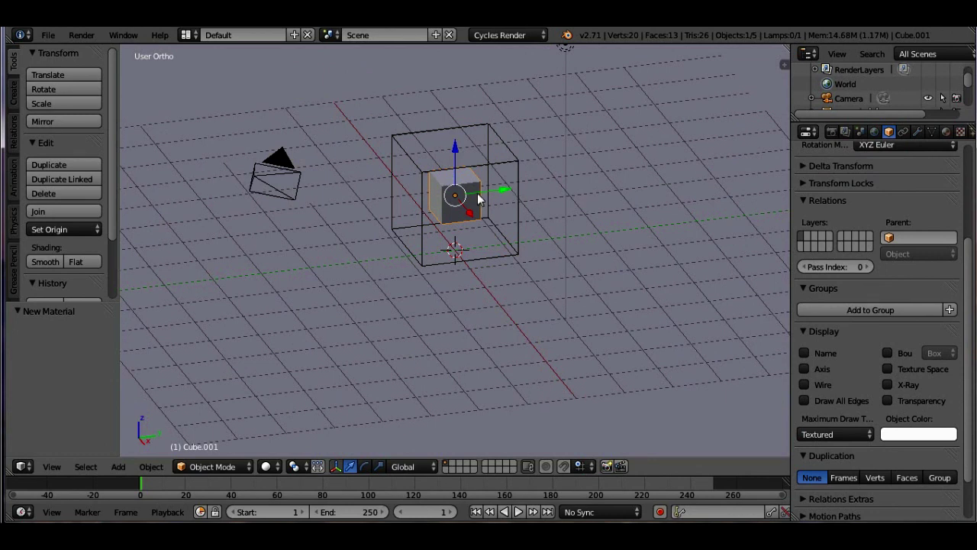
Step: Create a fresh material, Material.003, for Cube.001
click(947, 133)
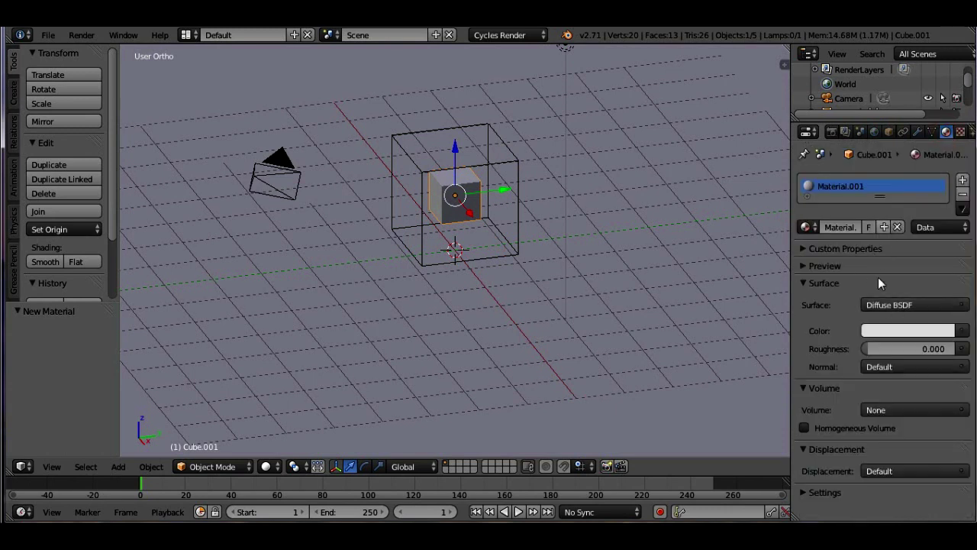
click(884, 226)
click(897, 227)
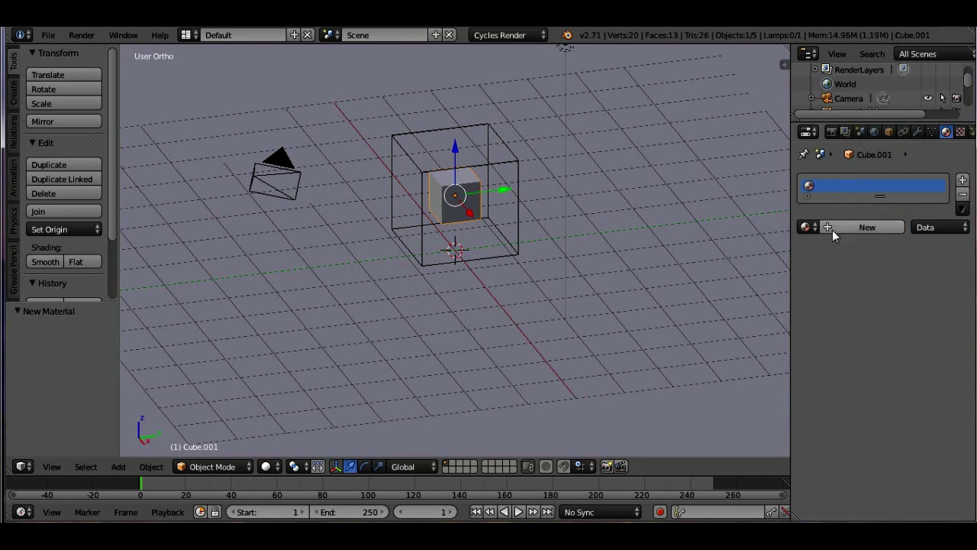
click(888, 133)
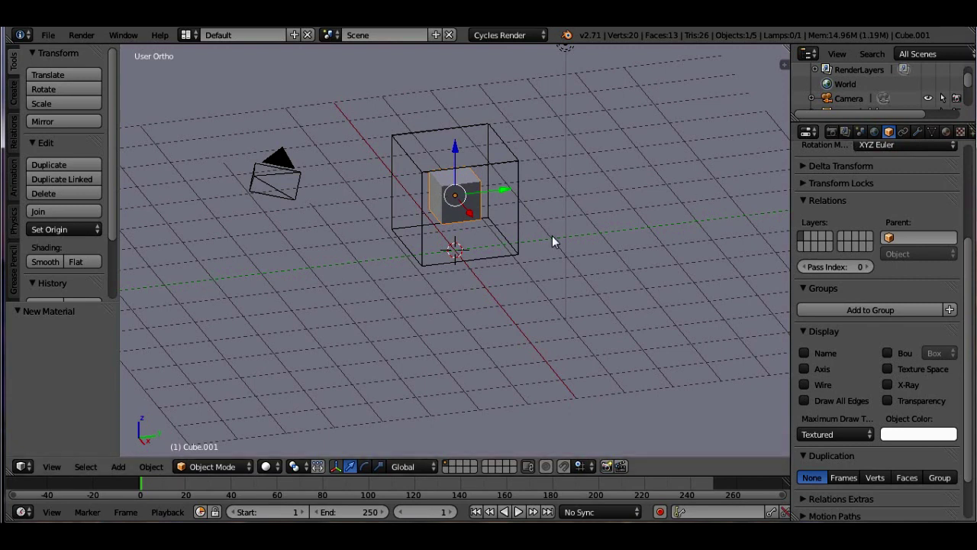
click(946, 132)
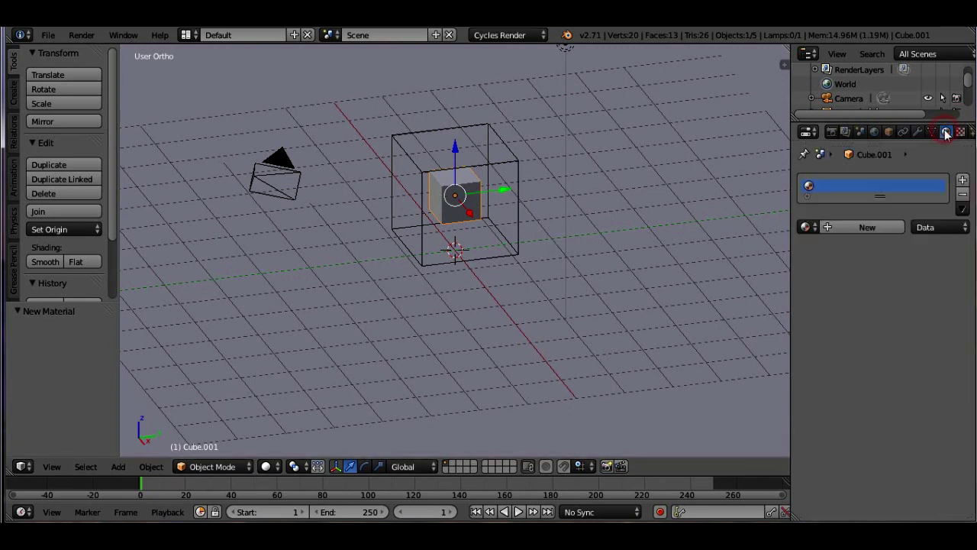
click(860, 226)
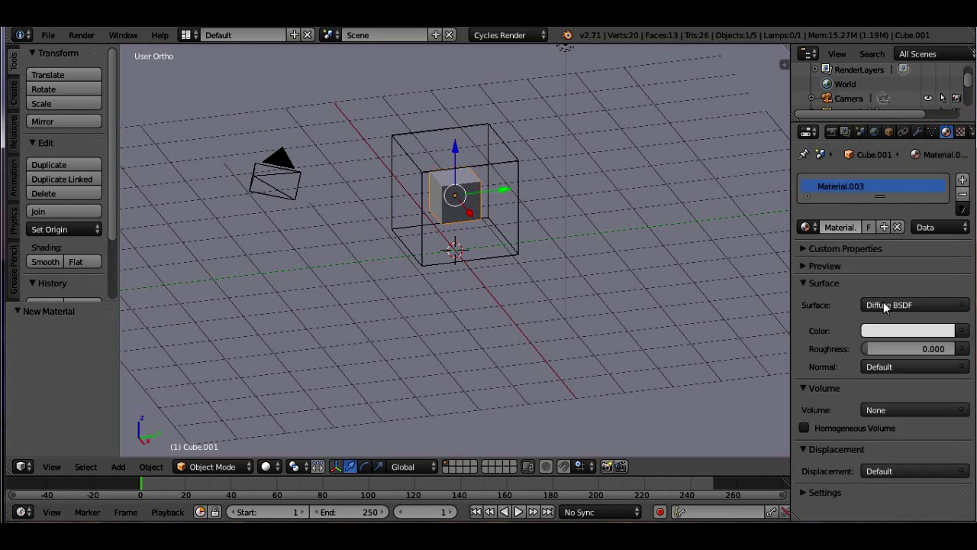
Step: Set Material.003's surface to Glass BSDF and its volume to Emission
click(884, 305)
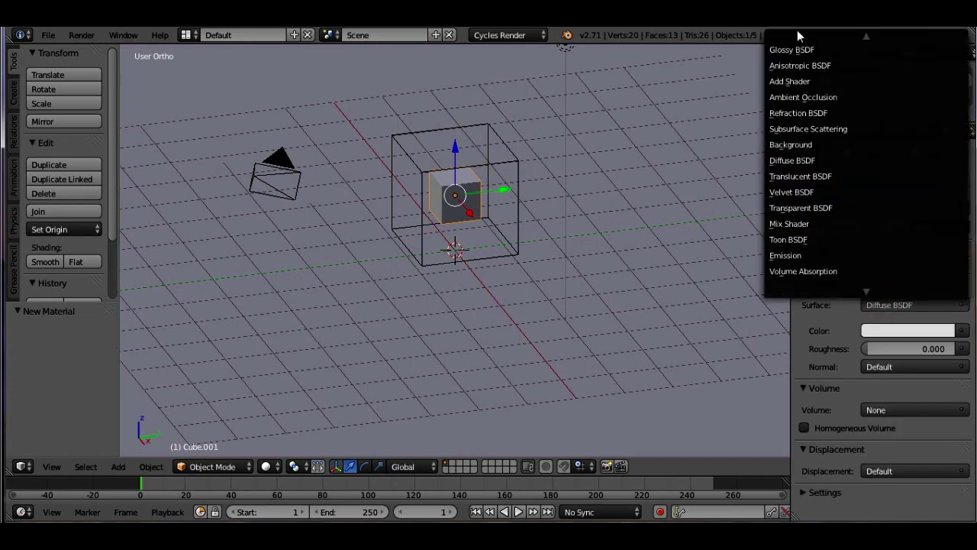
click(792, 60)
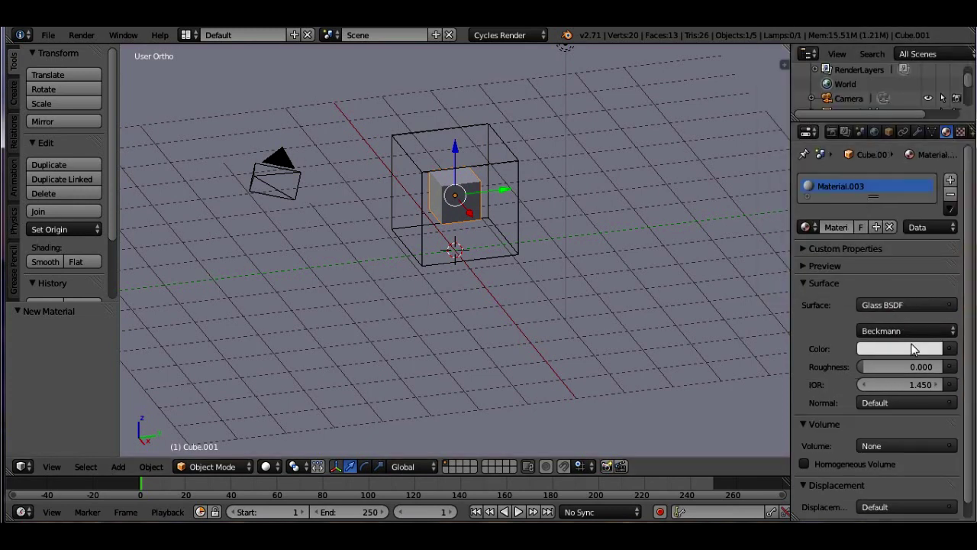
scroll(885, 408, down, 1)
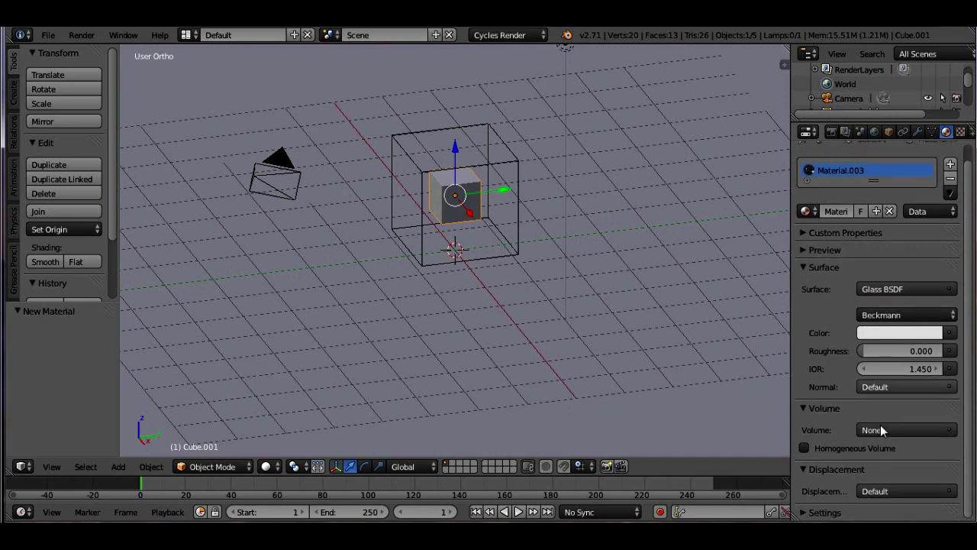
click(877, 431)
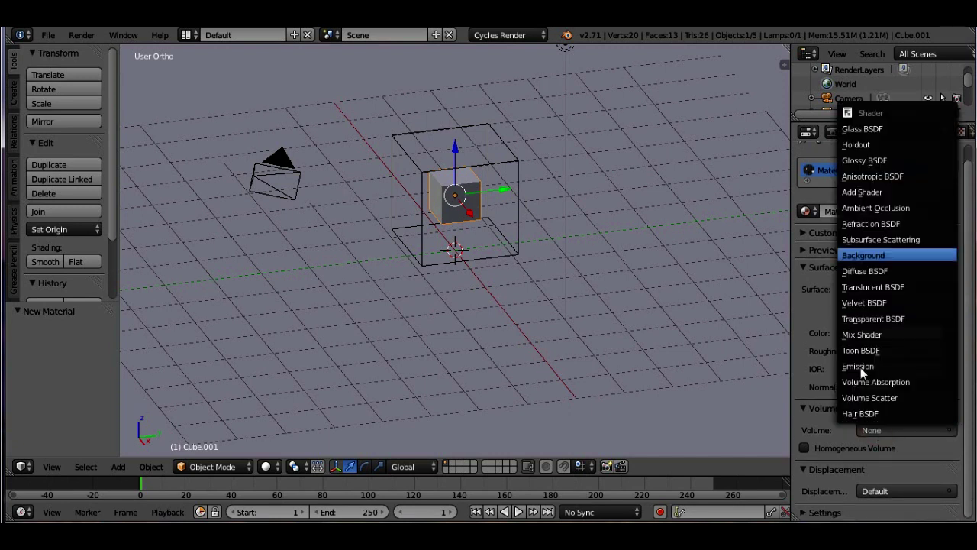
click(861, 367)
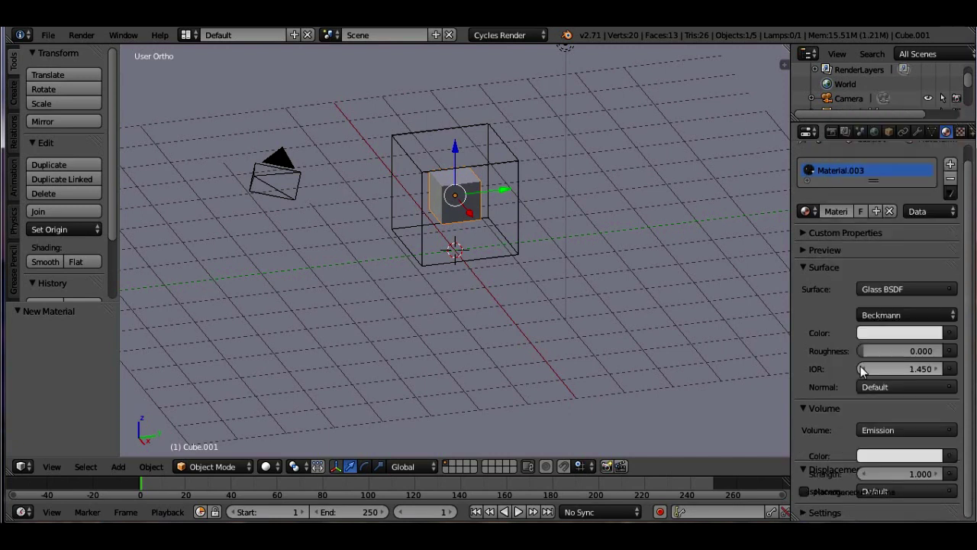
Step: Set the emission volume colour to hex 22AEE7
click(872, 457)
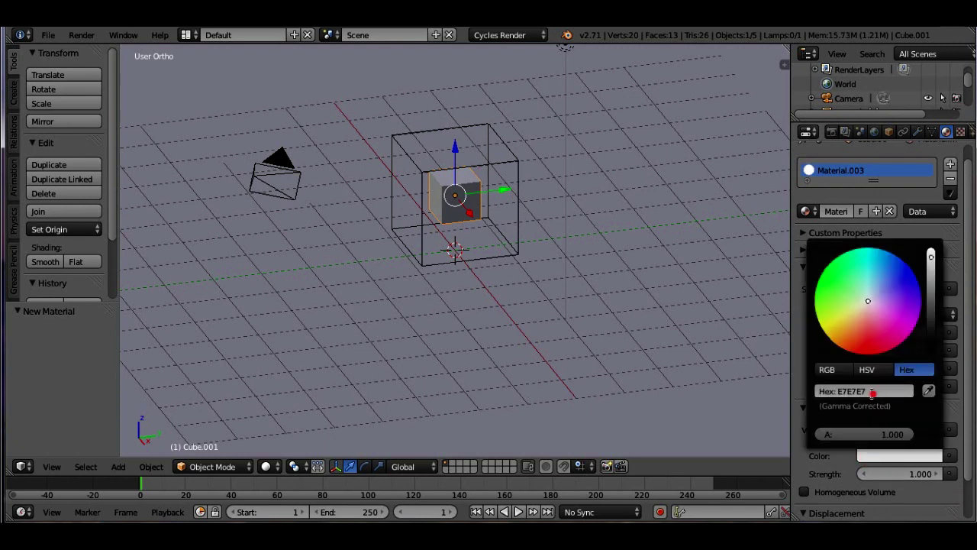
click(875, 390)
key(BackSpace)
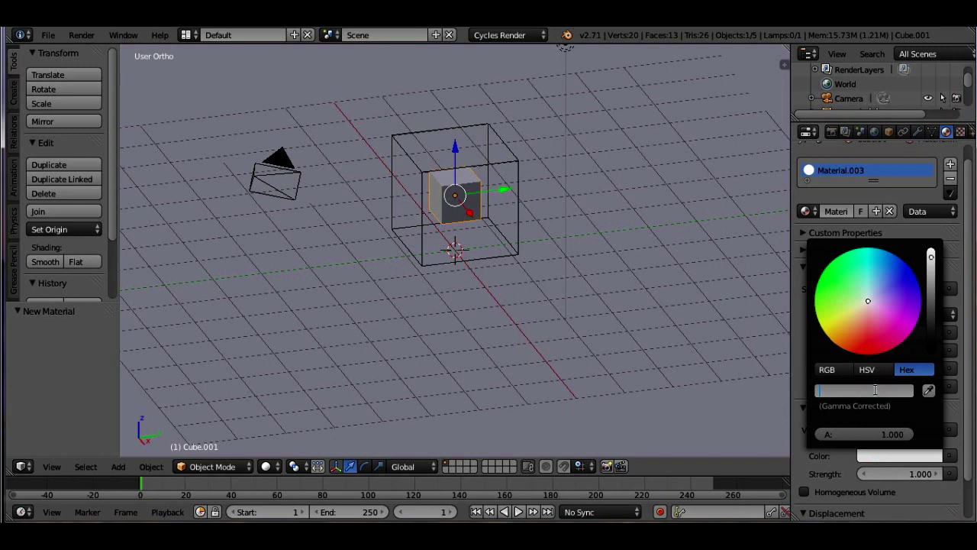
text(22aee7)
key(Return)
click(760, 410)
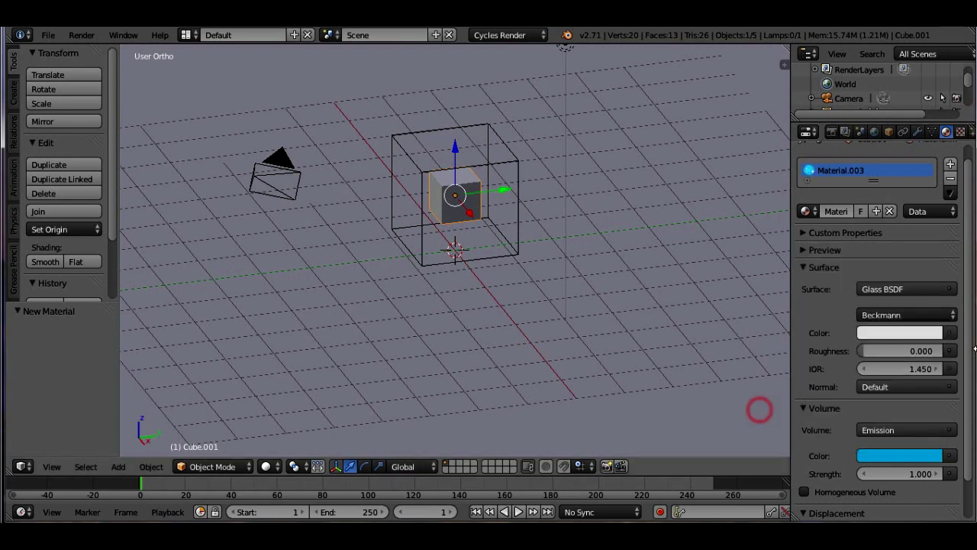
Step: Set the emission strength to 4.4, then select the outer cube
scroll(902, 458, down, 1)
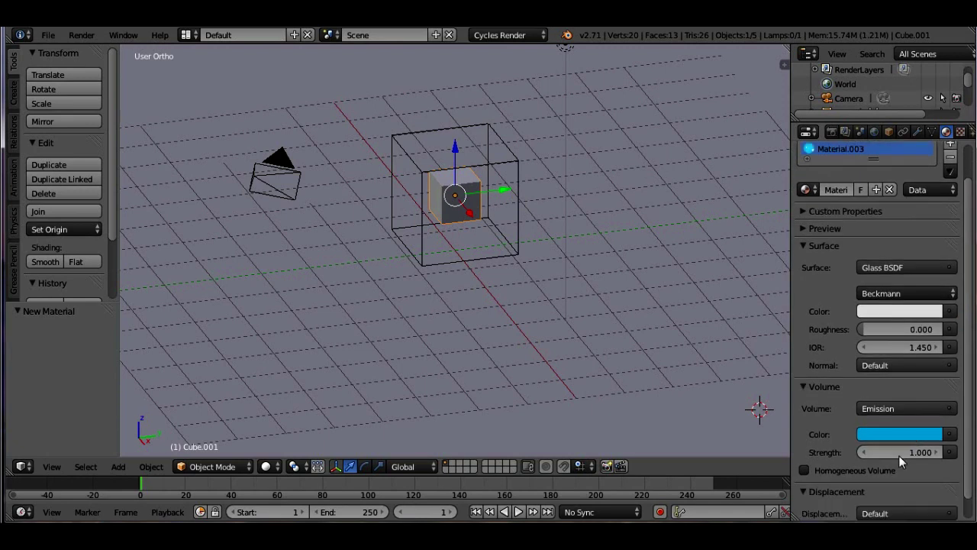
click(899, 452)
key(BackSpace)
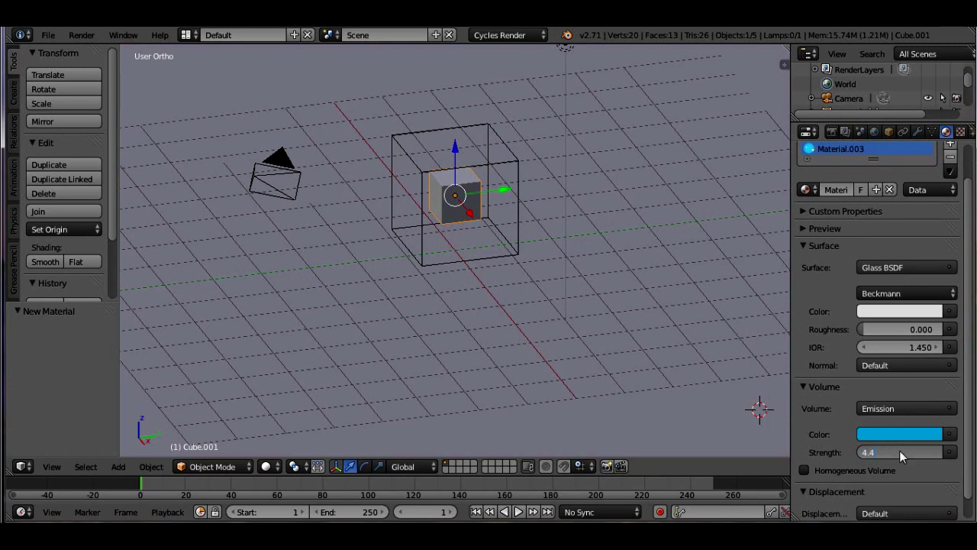
key(Return)
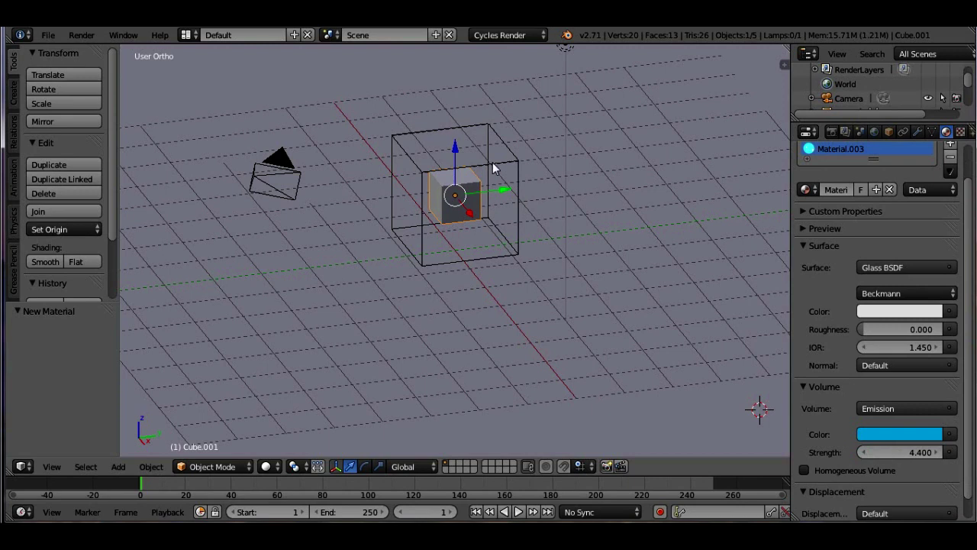
right_click(493, 169)
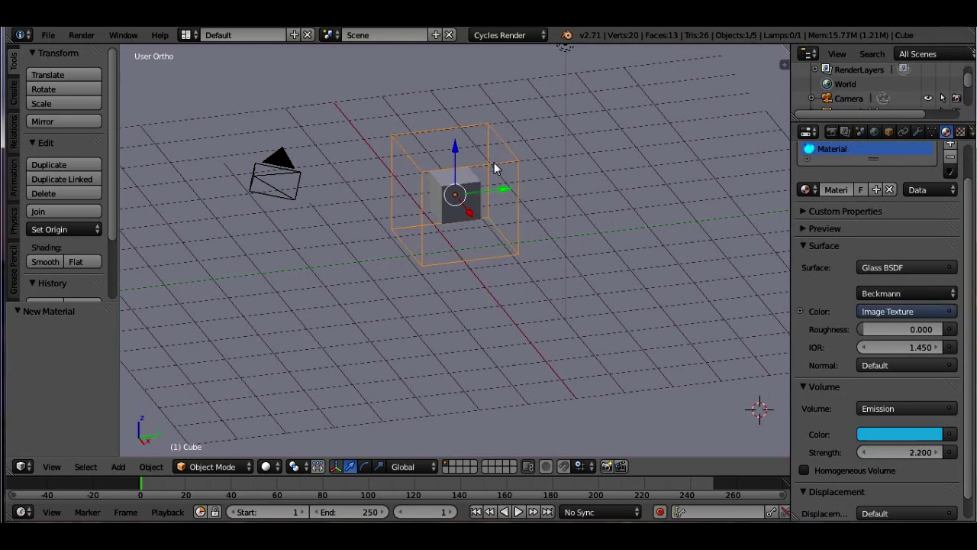
Step: Set the outer cube's Maximum Draw Type to Textured so it displays as a solid
click(885, 135)
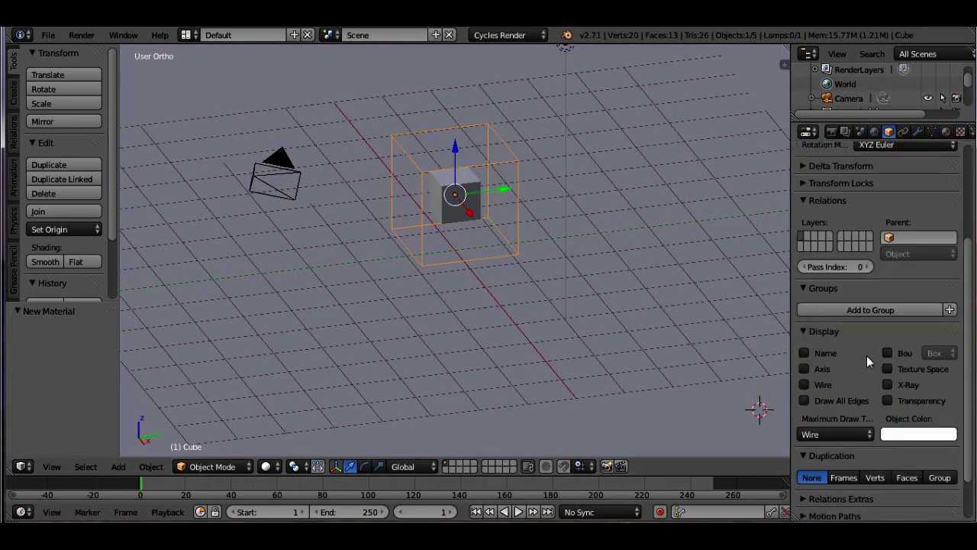
click(838, 436)
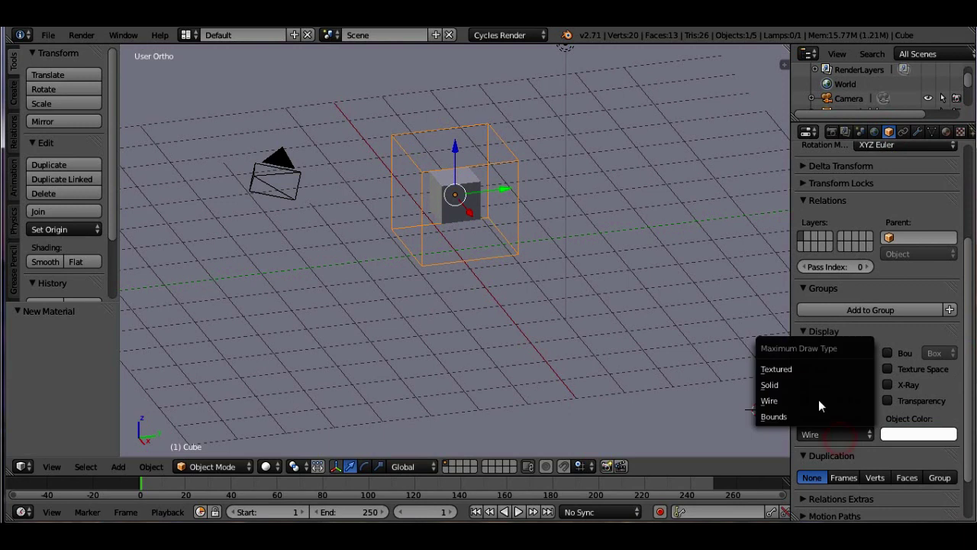
click(784, 370)
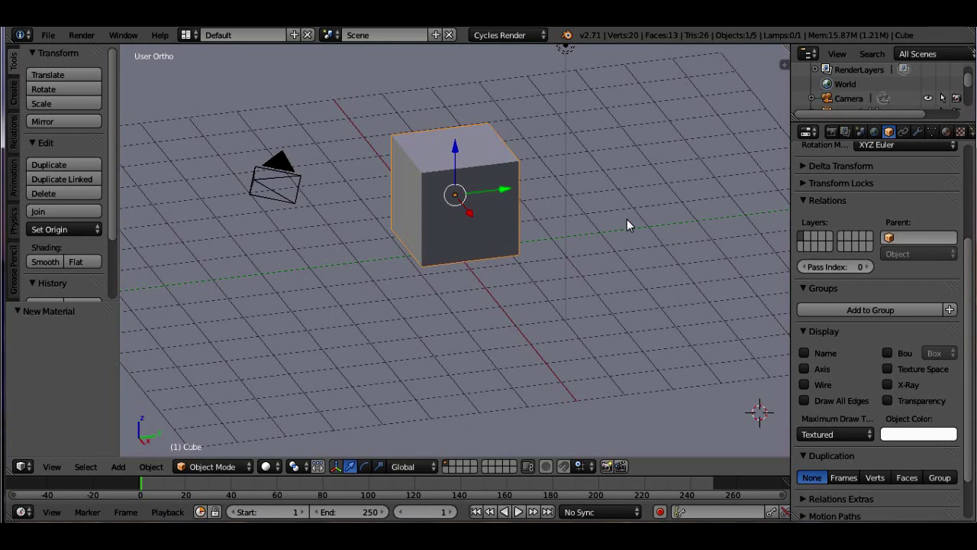
Step: Switch to perspective with Numpad 5, zoom out, and look through the camera with Numpad 0
key(KP_5)
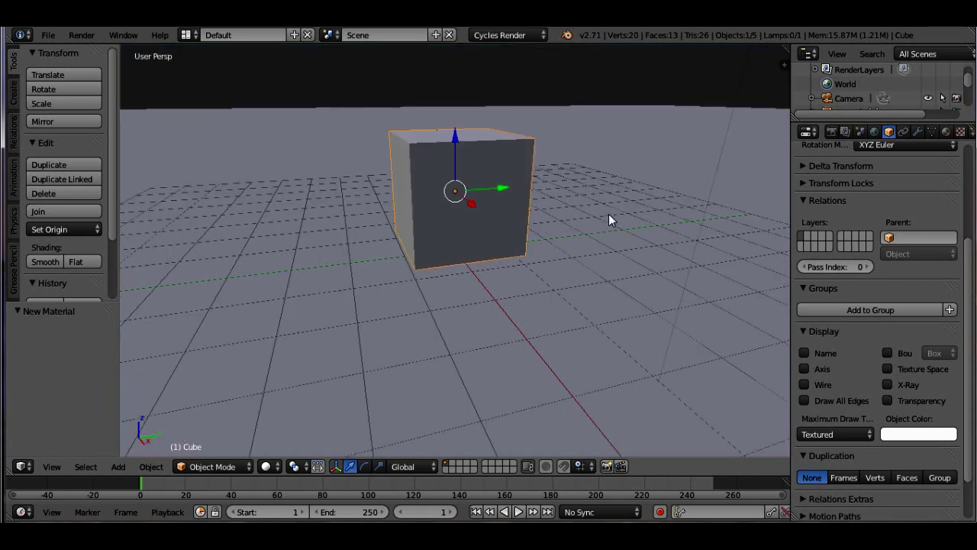
scroll(584, 230, down, 2)
scroll(572, 238, down, 2)
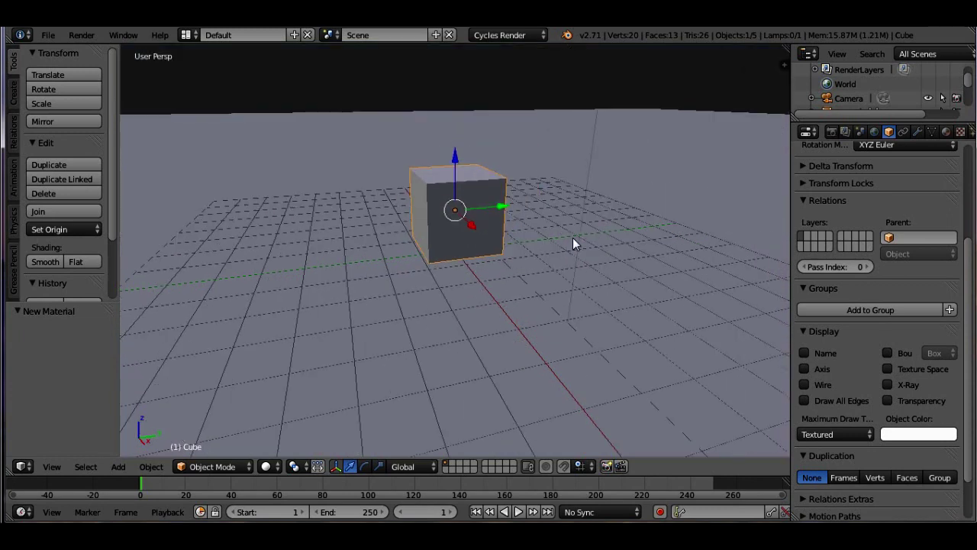
key(KP_0)
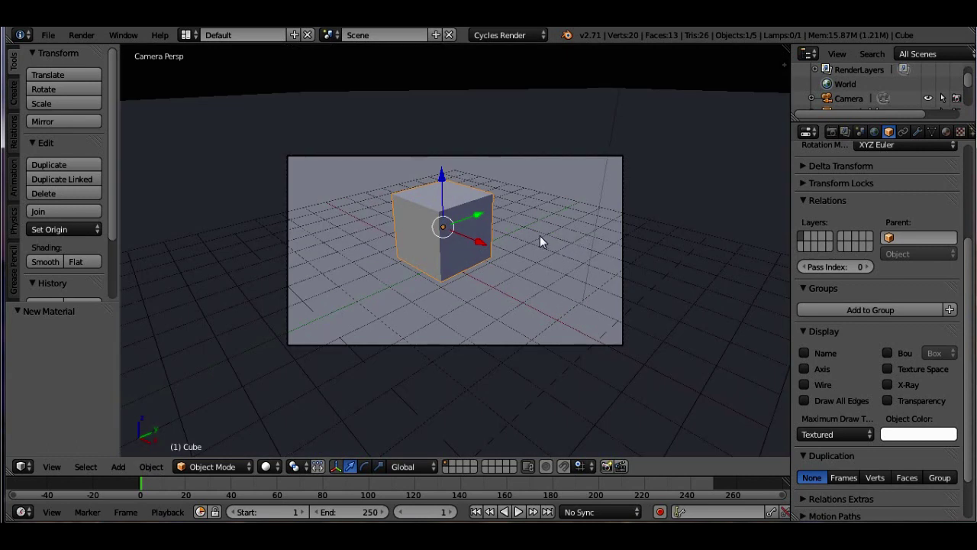
Step: Enable Lock Camera to View in the side panel and pan the camera so the cube sits left of centre
scroll(488, 232, up, 2)
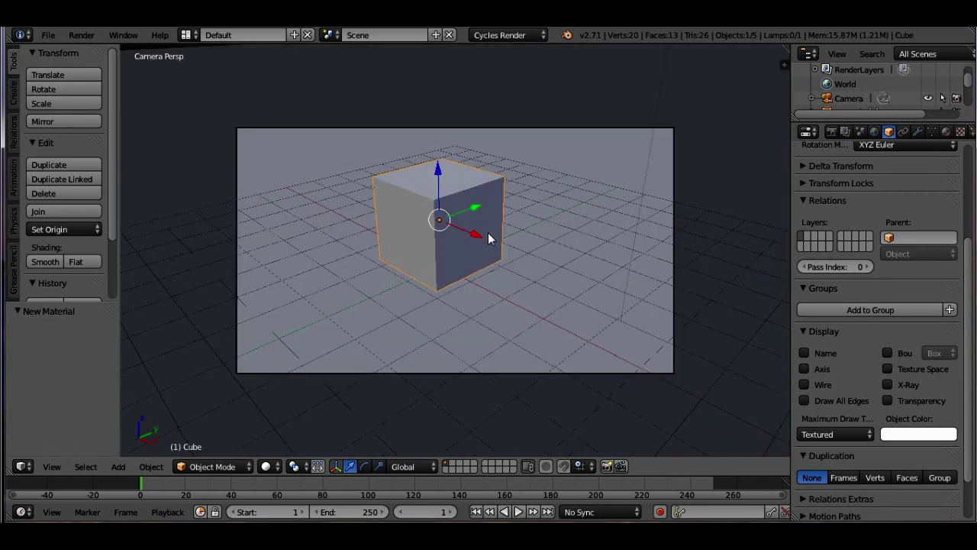
scroll(488, 232, up, 1)
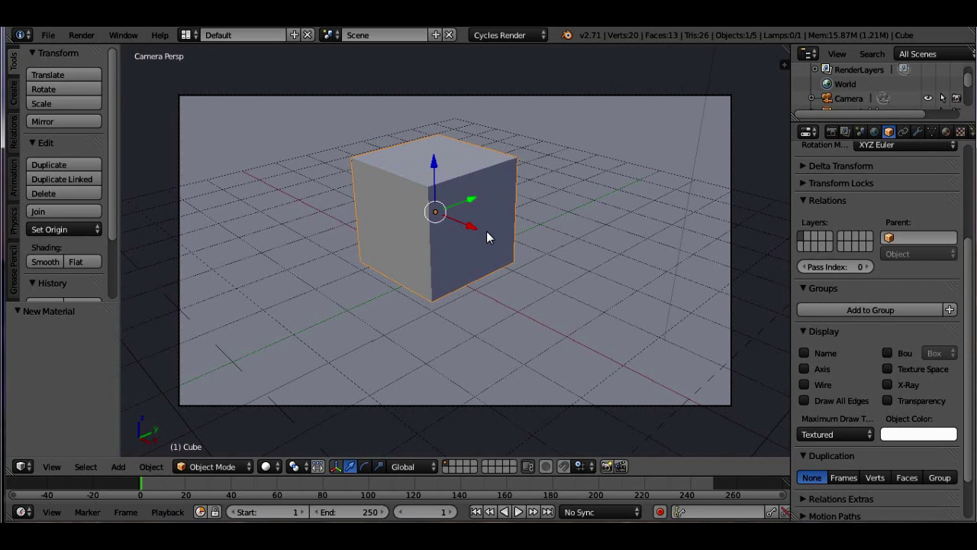
key(n)
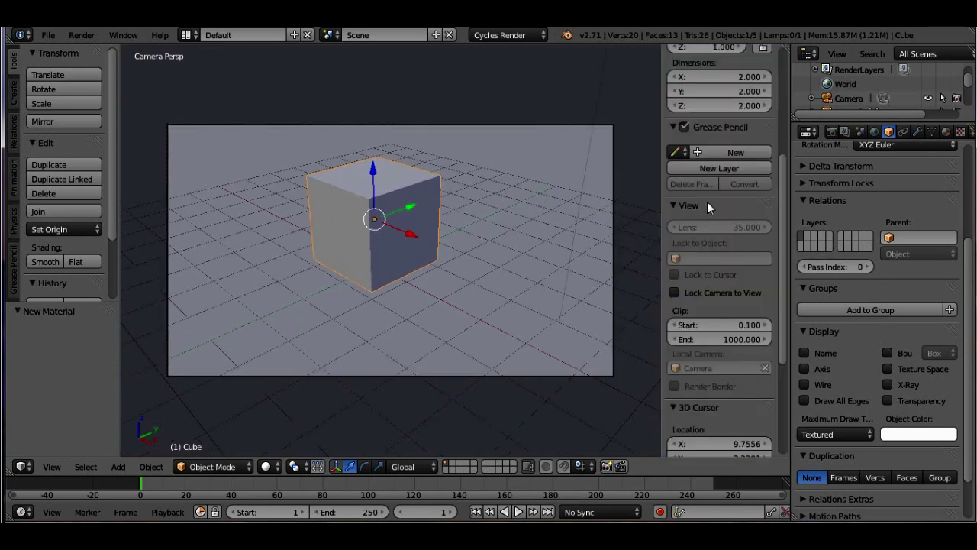
mouse_move(784, 167)
mouse_down()
mouse_move(783, 106)
mouse_move(785, 149)
mouse_up()
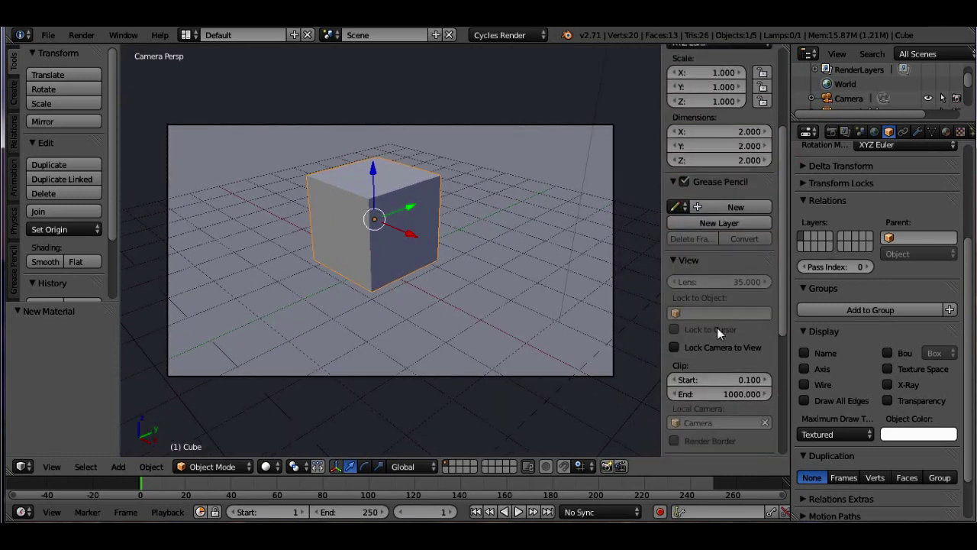
click(676, 348)
shift+middle_drag(502, 242, 452, 251)
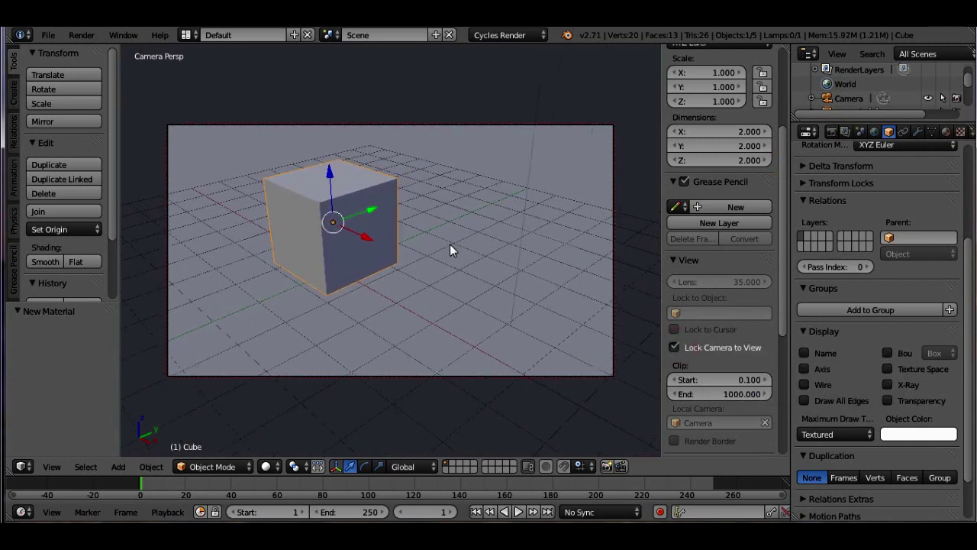